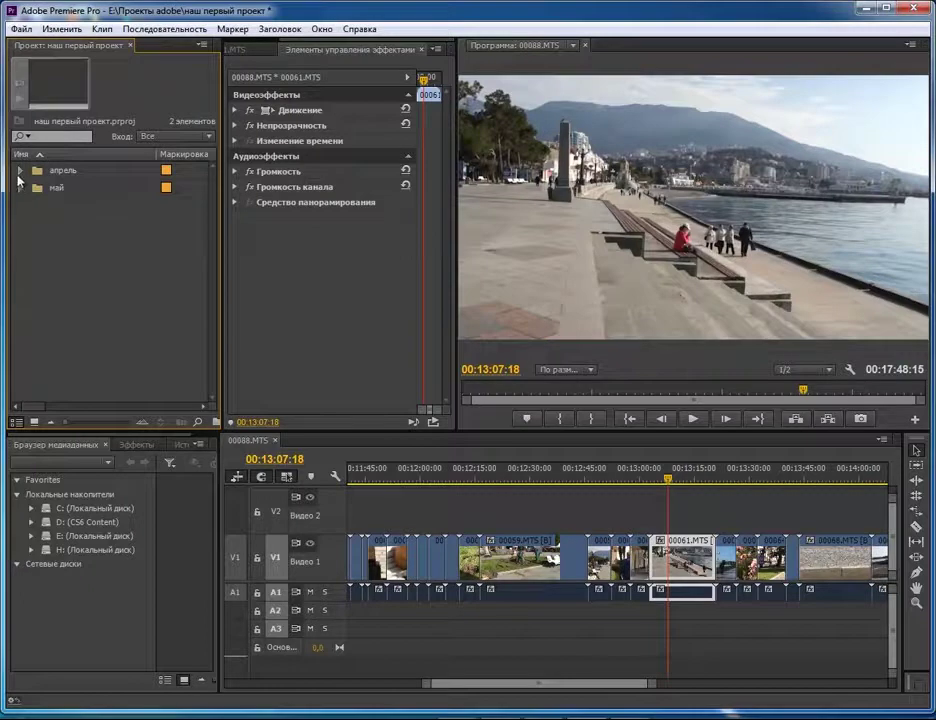
- Expand the апрель bin, then trim the end of clip 00059.MTS to leave a gap before the following clip
{"action": "left_click", "coordinate": [62, 194]}
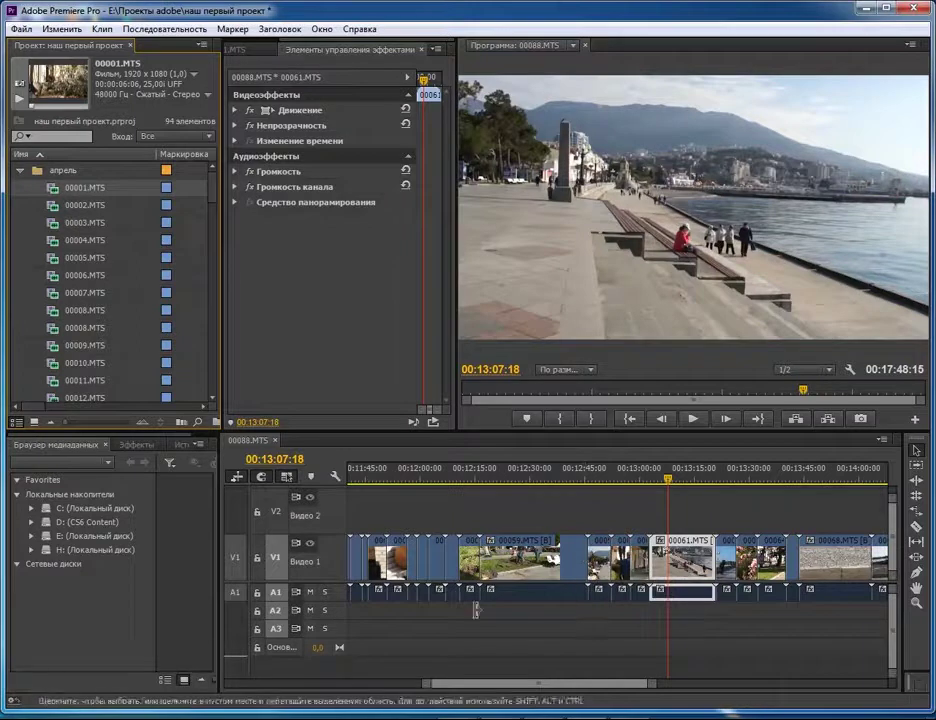
{"action": "left_click_drag", "start_coordinate": [585, 552], "coordinate": [562, 552]}
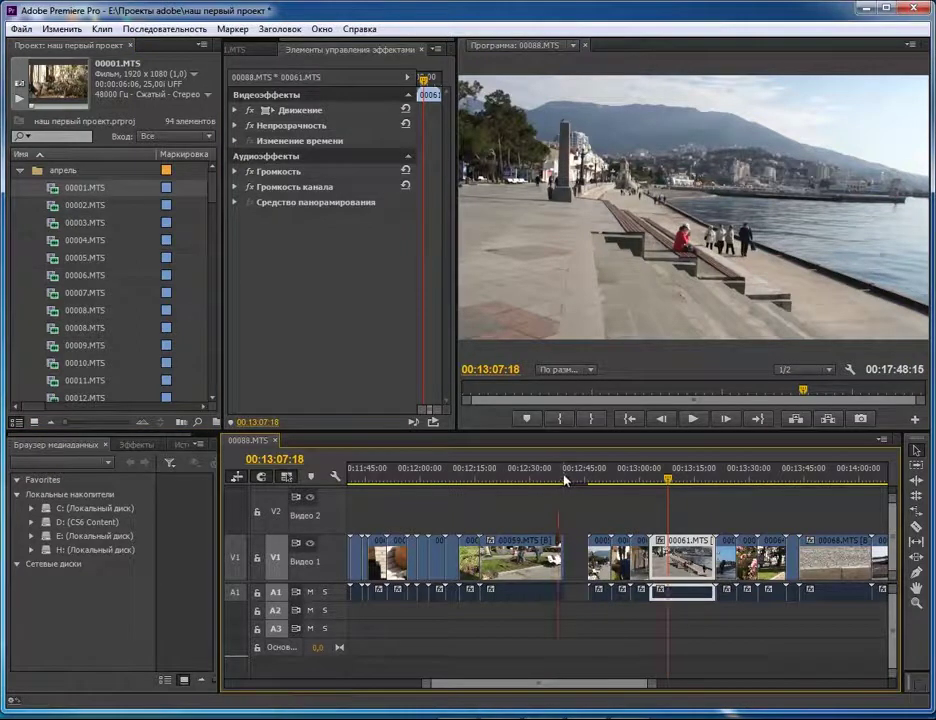
{"action": "left_click", "coordinate": [558, 480]}
{"action": "left_click", "coordinate": [707, 480]}
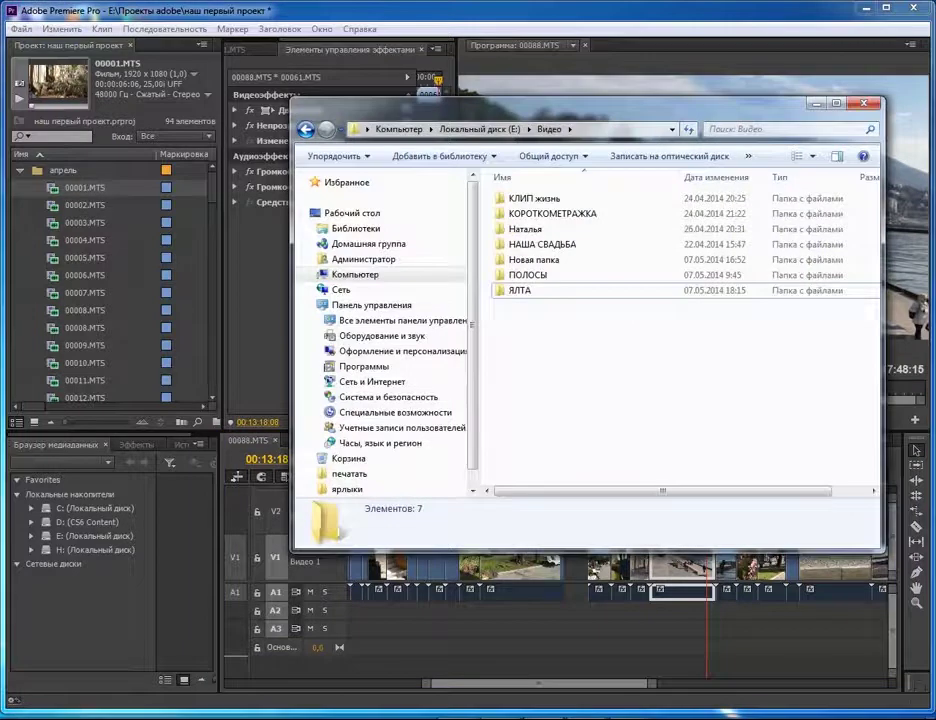
- Open the ADOBE folder on drive E in a second Windows Explorer window beside the Видео folder window
{"action": "key", "text": "super"}
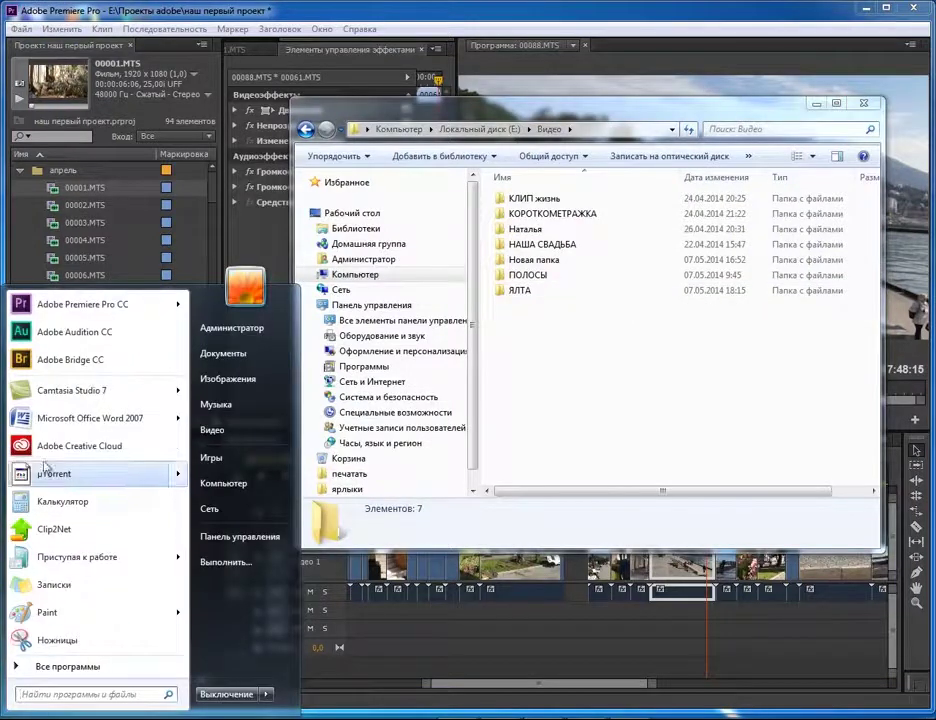
{"action": "left_click", "coordinate": [223, 483]}
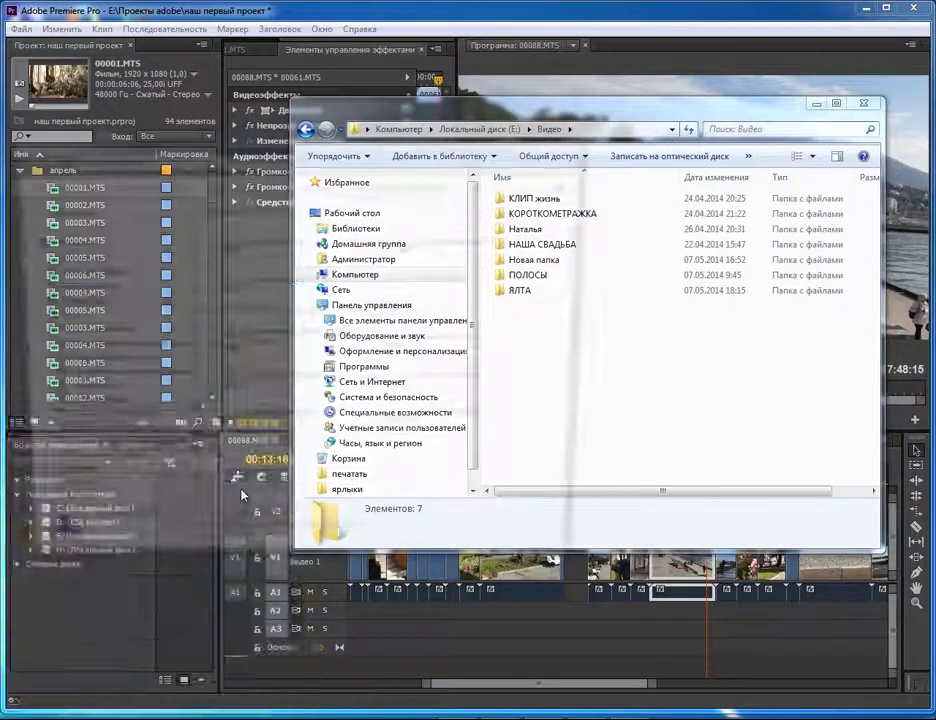
{"action": "double_click", "coordinate": [473, 242]}
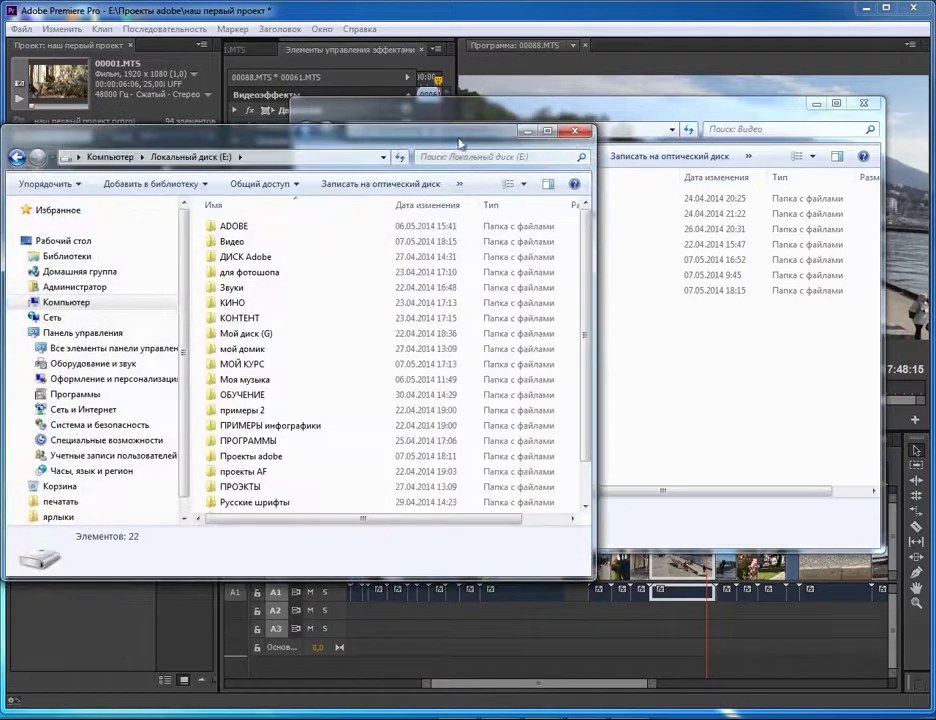
{"action": "left_click_drag", "start_coordinate": [457, 142], "coordinate": [300, 188]}
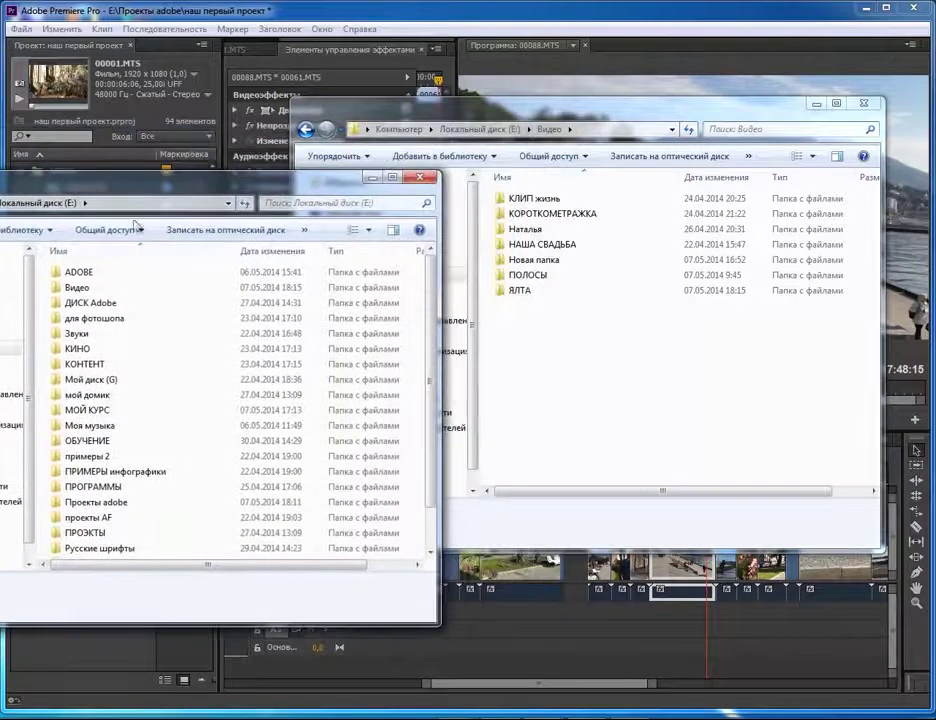
{"action": "double_click", "coordinate": [84, 274]}
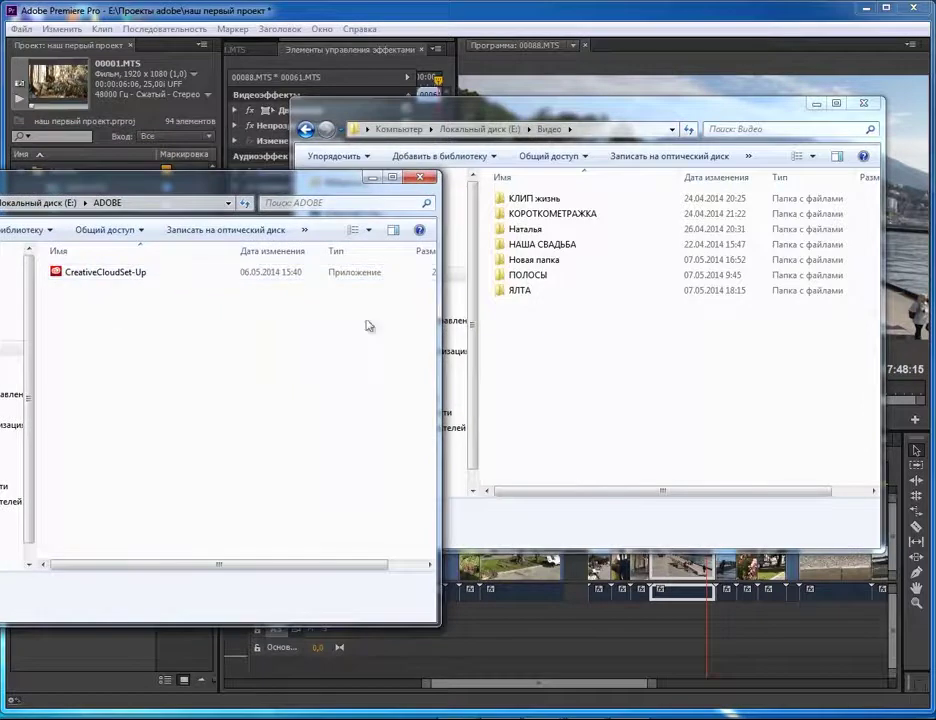
- Move video files 00001 to 00004 from the ЯЛТА folder into the ADOBE folder and return to Premiere Pro
{"action": "left_click", "coordinate": [547, 361]}
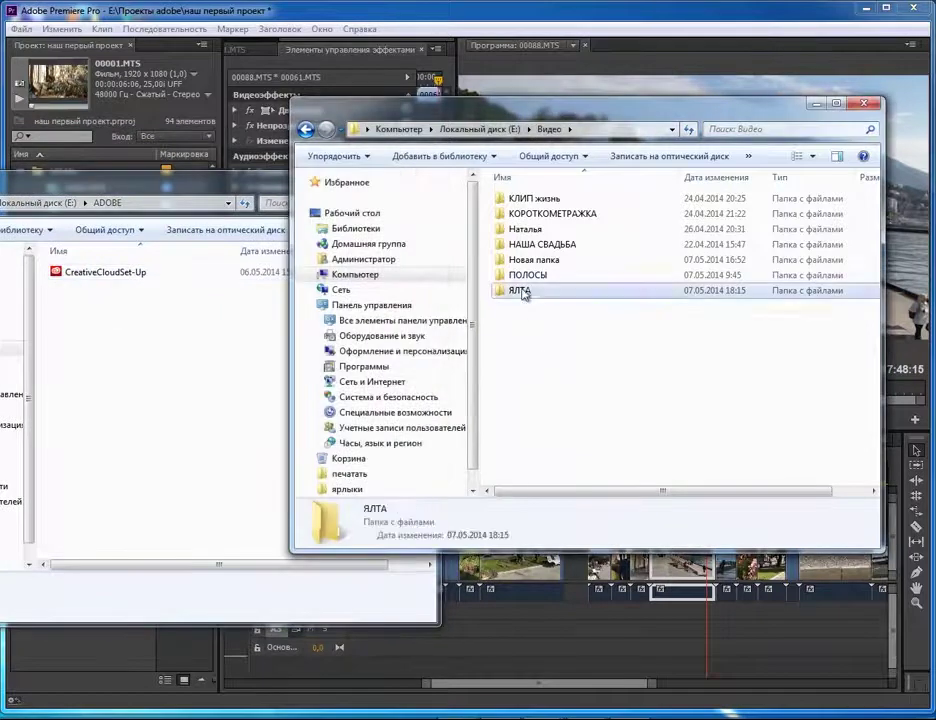
{"action": "double_click", "coordinate": [529, 292]}
{"action": "left_click_drag", "start_coordinate": [575, 95], "coordinate": [593, 82]}
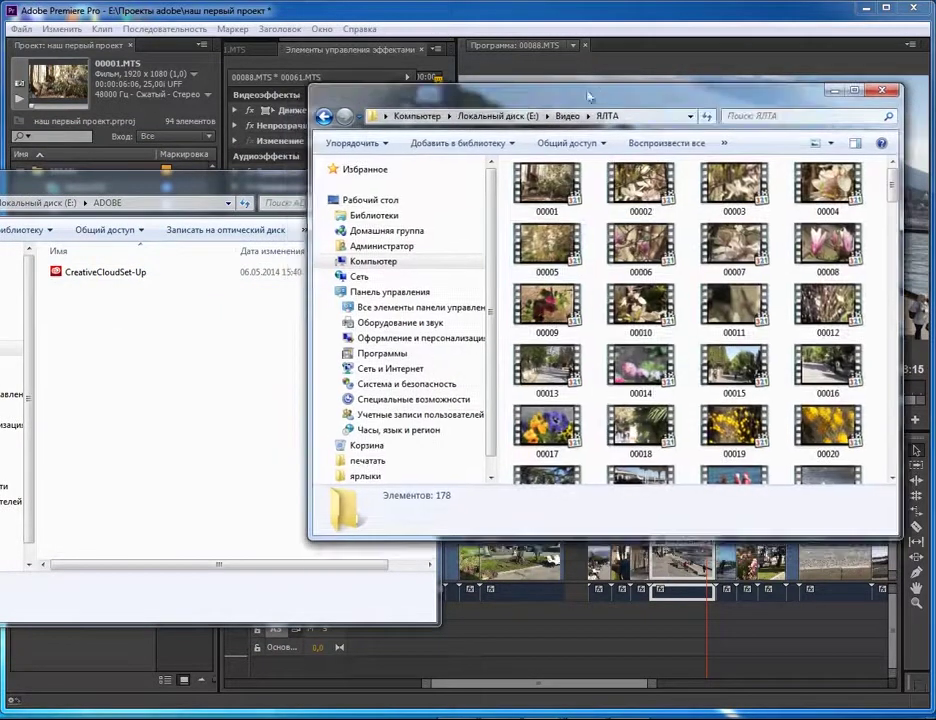
{"action": "left_click_drag", "start_coordinate": [268, 189], "coordinate": [266, 326]}
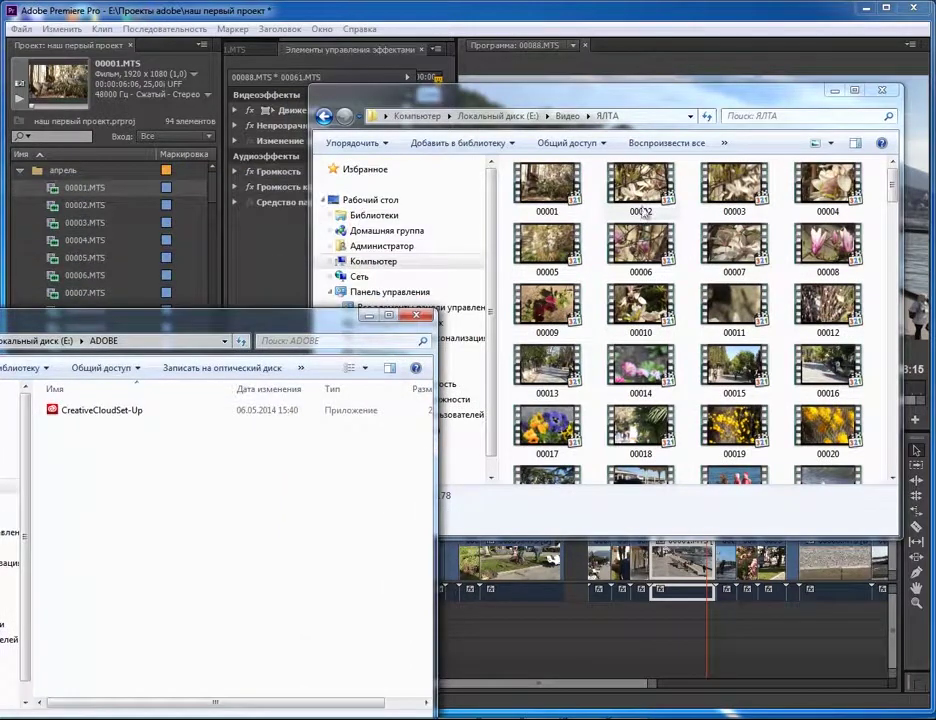
{"action": "left_click_drag", "start_coordinate": [876, 193], "coordinate": [196, 529]}
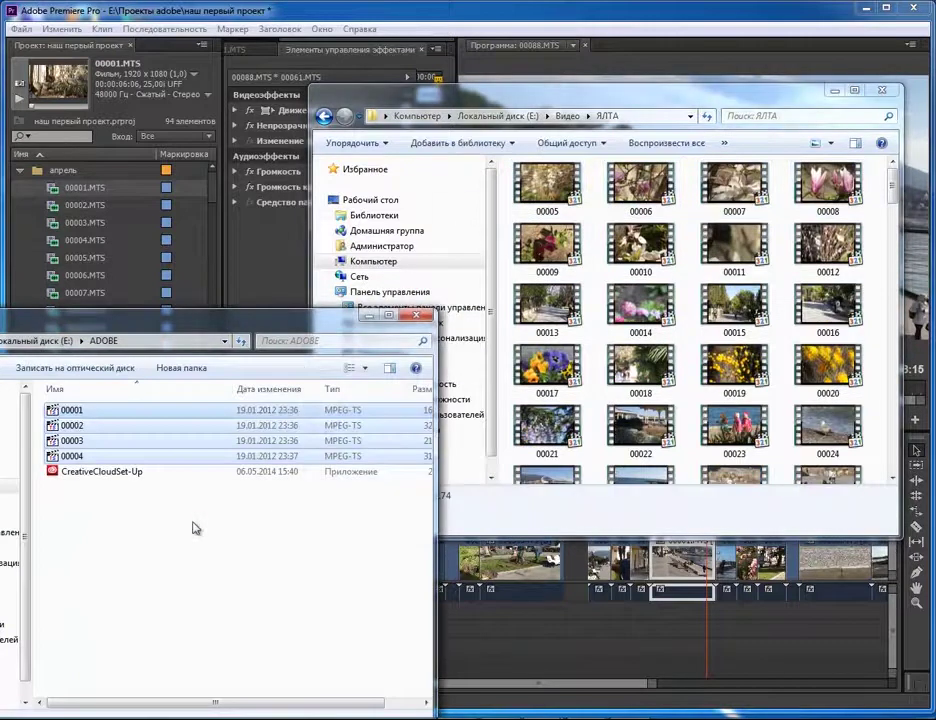
{"action": "left_click", "coordinate": [370, 318]}
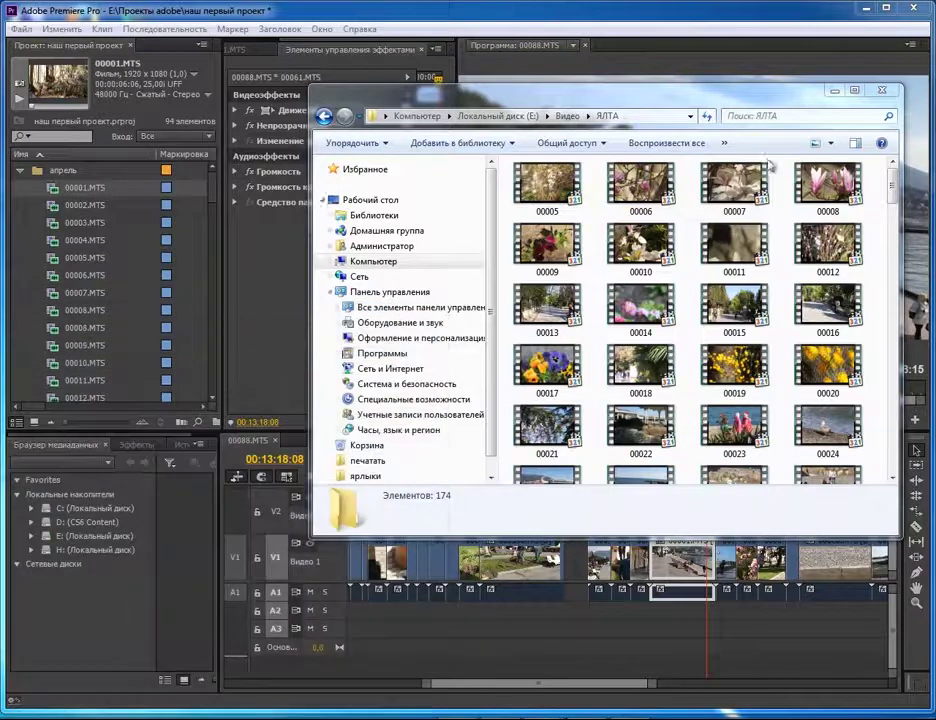
{"action": "left_click", "coordinate": [831, 92]}
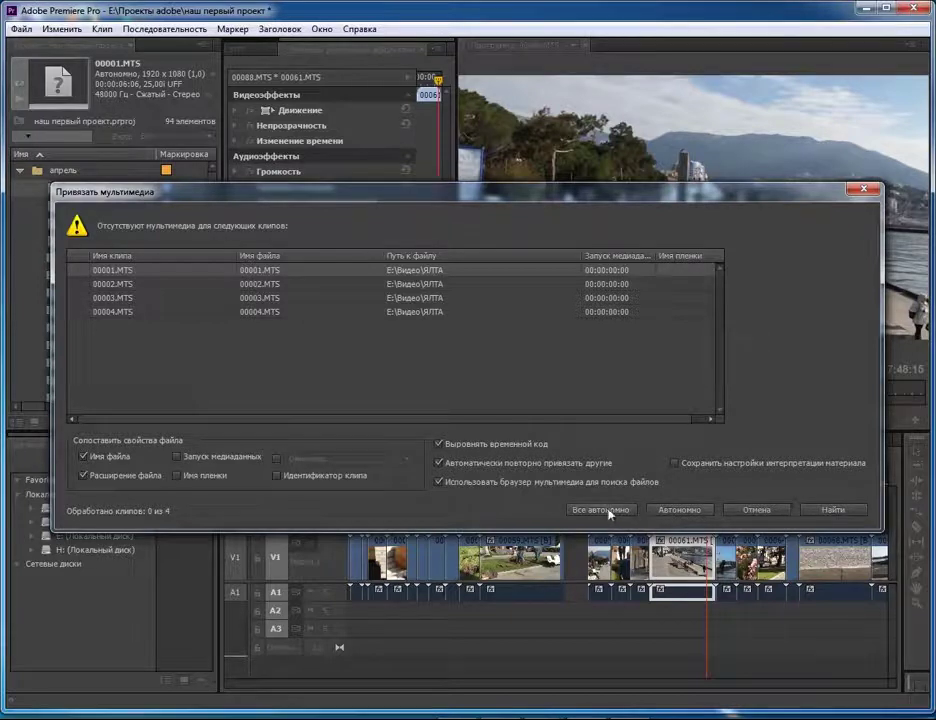
- Cancel linking the missing media and select the offline clip 00003.MTS in the апрель bin
{"action": "left_click", "coordinate": [757, 512]}
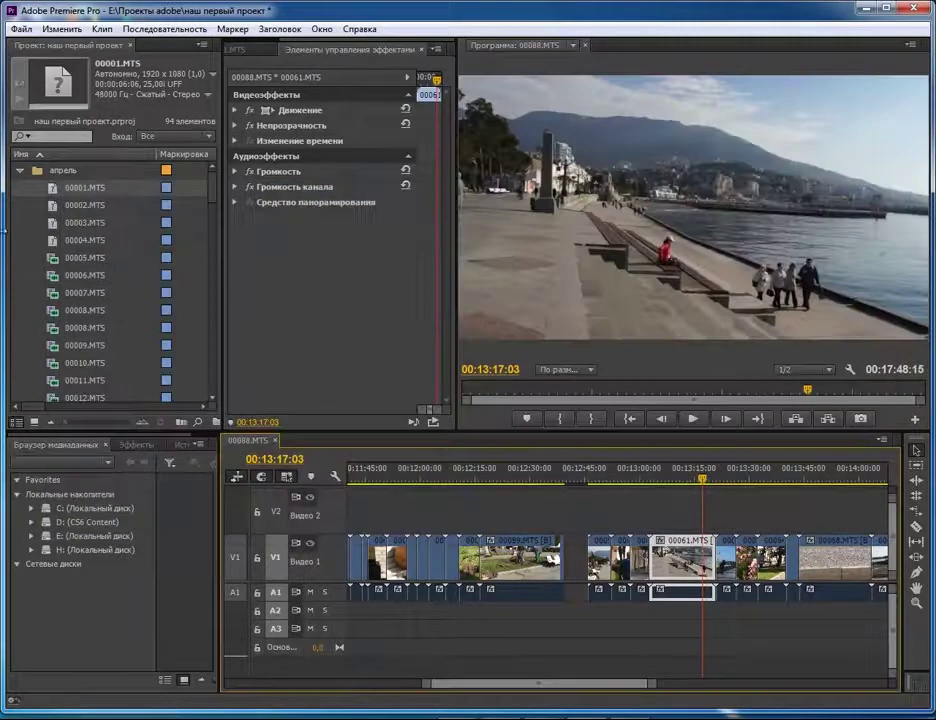
{"action": "key", "text": "Down"}
{"action": "key", "text": "Down"}
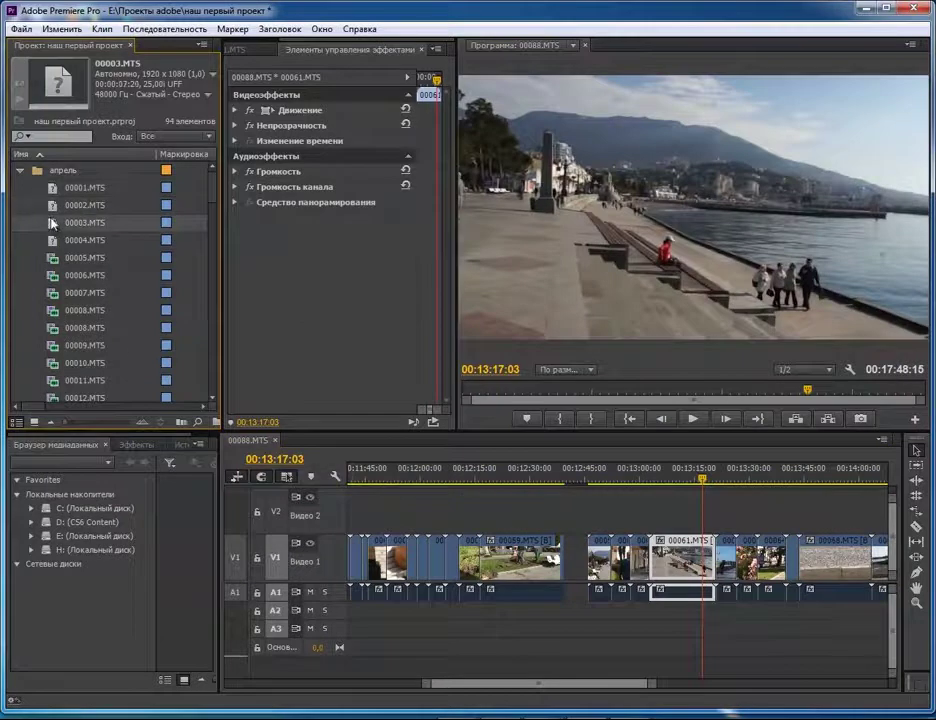
- Go to the start of the sequence and play part of the offline clips there
{"action": "left_click_drag", "start_coordinate": [654, 686], "coordinate": [884, 688]}
{"action": "left_click_drag", "start_coordinate": [605, 479], "coordinate": [340, 482]}
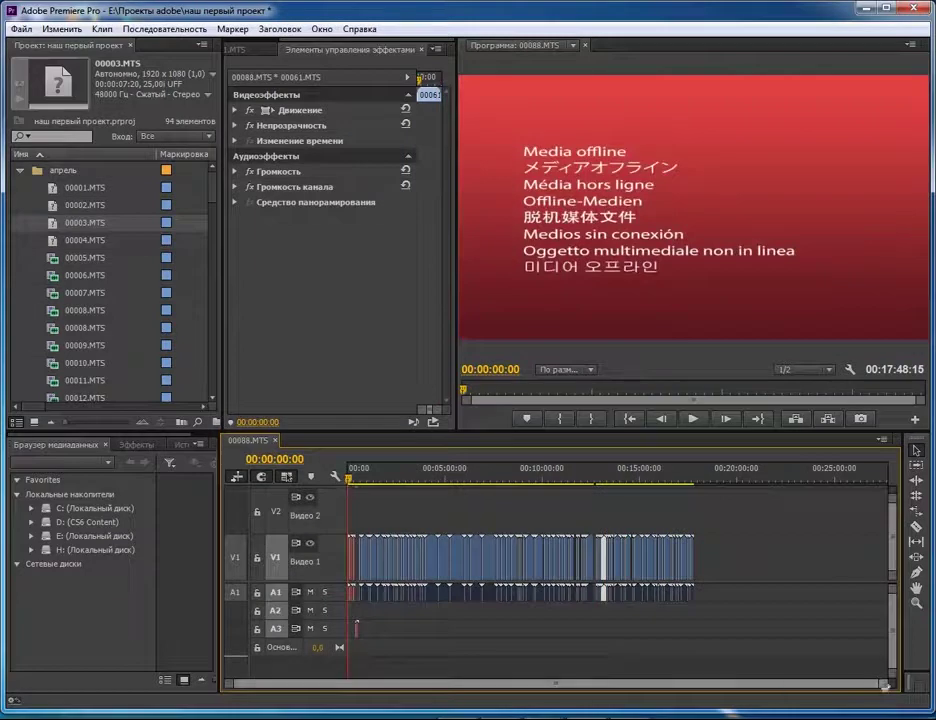
{"action": "left_click_drag", "start_coordinate": [884, 688], "coordinate": [605, 684]}
{"action": "left_click", "coordinate": [693, 418]}
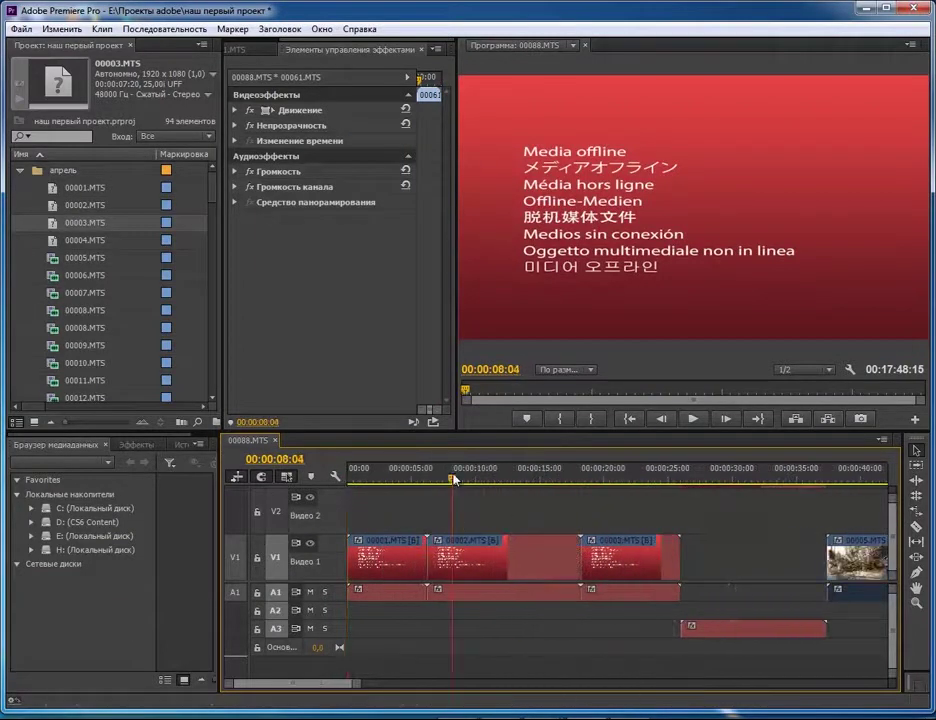
{"action": "left_click", "coordinate": [693, 419]}
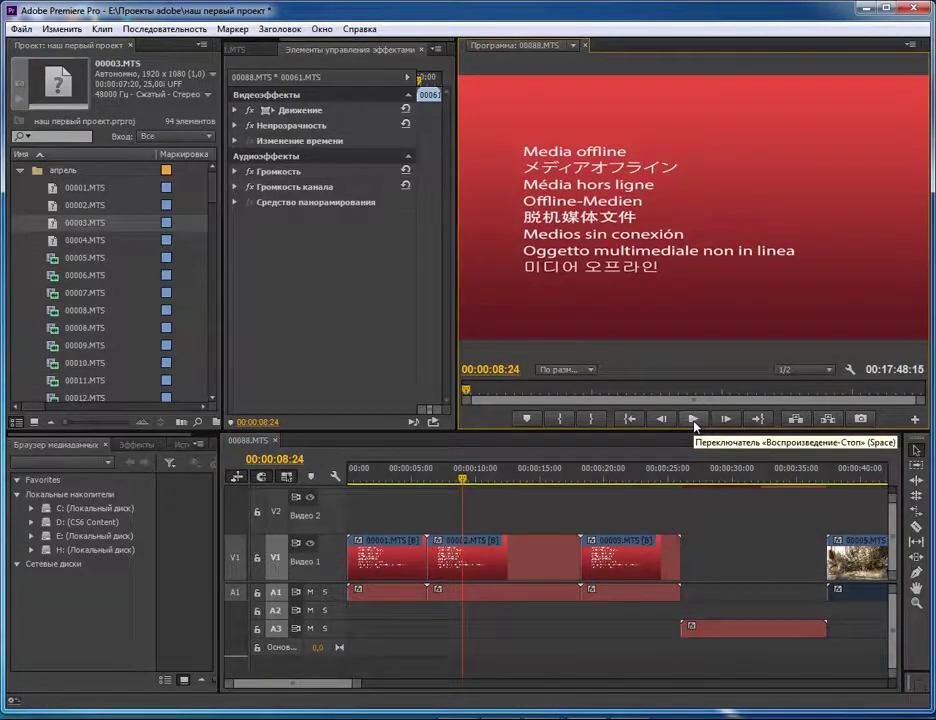
{"action": "left_click", "coordinate": [53, 188]}
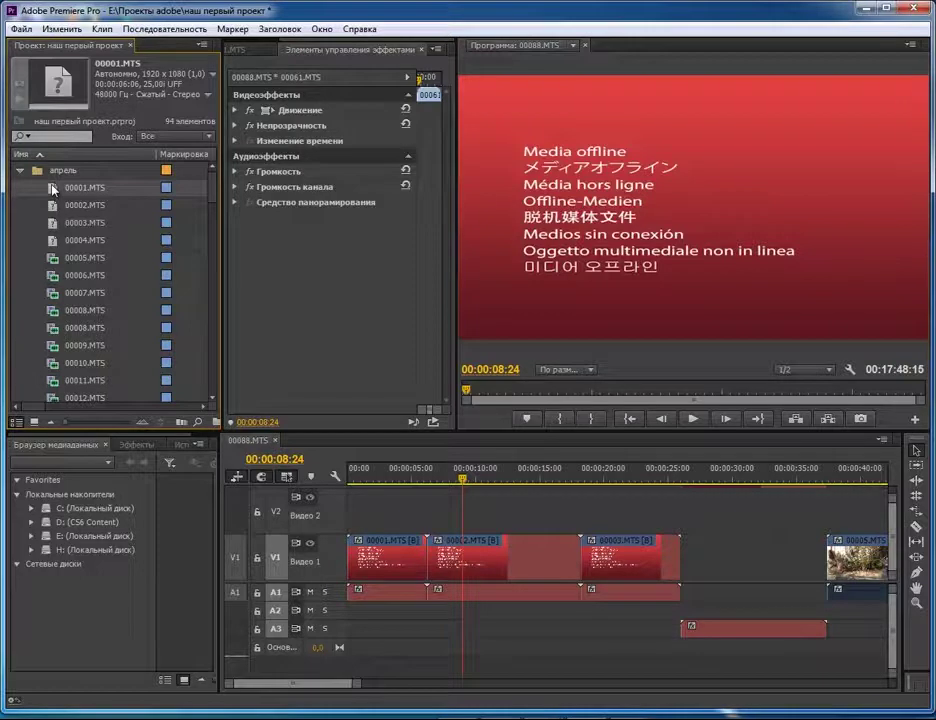
{"action": "right_click", "coordinate": [52, 188]}
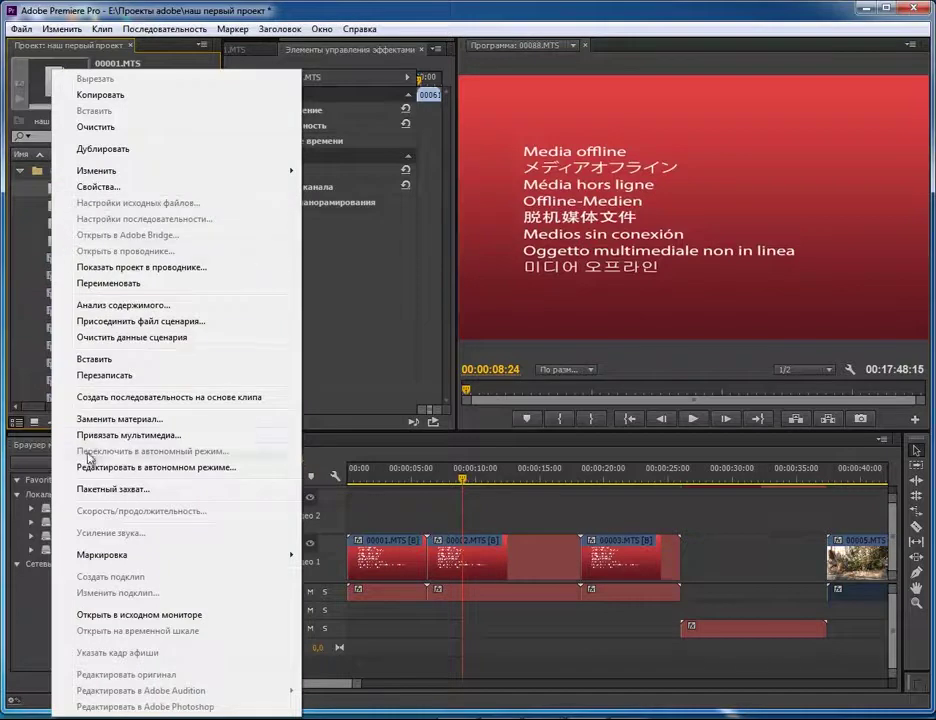
{"action": "left_click", "coordinate": [45, 292]}
{"action": "left_click_drag", "start_coordinate": [37, 185], "coordinate": [48, 234]}
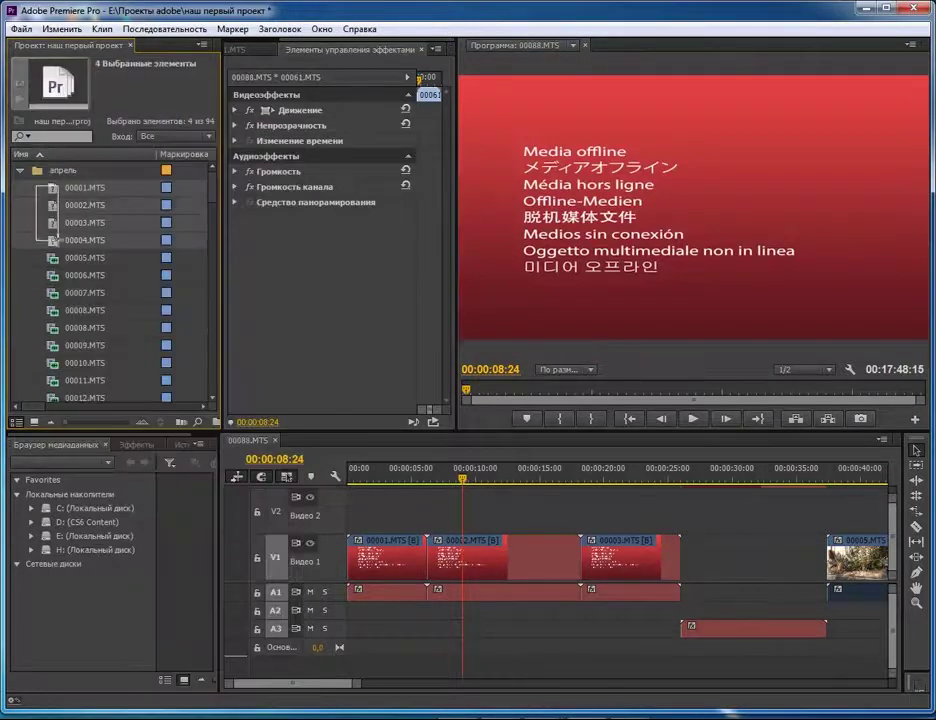
{"action": "left_click_drag", "start_coordinate": [51, 187], "coordinate": [52, 190]}
{"action": "right_click", "coordinate": [52, 188]}
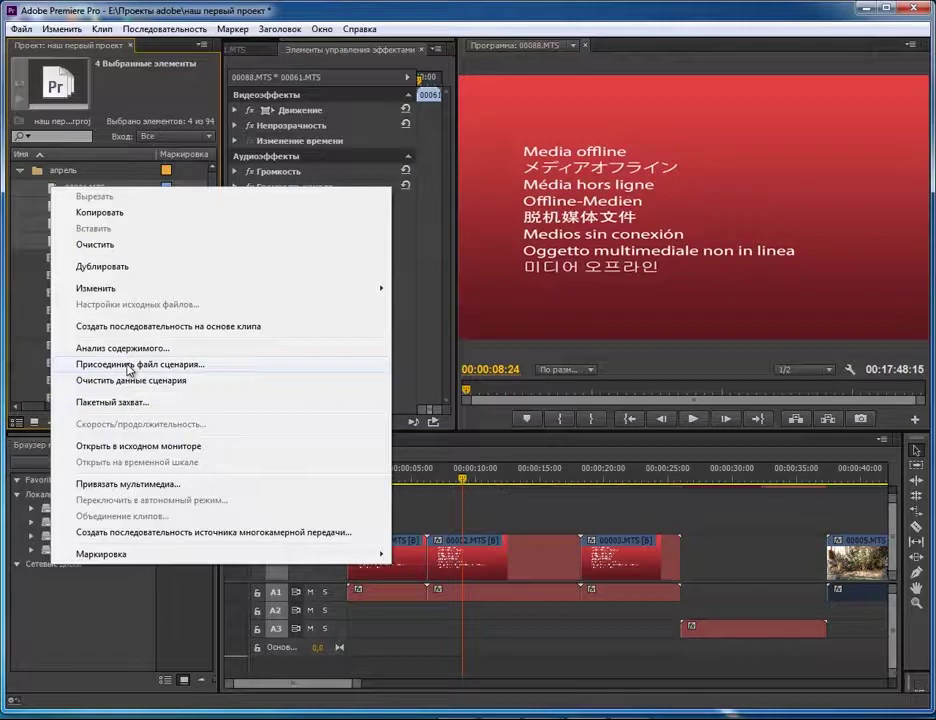
{"action": "left_click", "coordinate": [122, 487]}
- Relink the offline clip 00001.MTS to file 00001 found by searching the ADOBE folder on drive E
{"action": "left_click", "coordinate": [50, 188]}
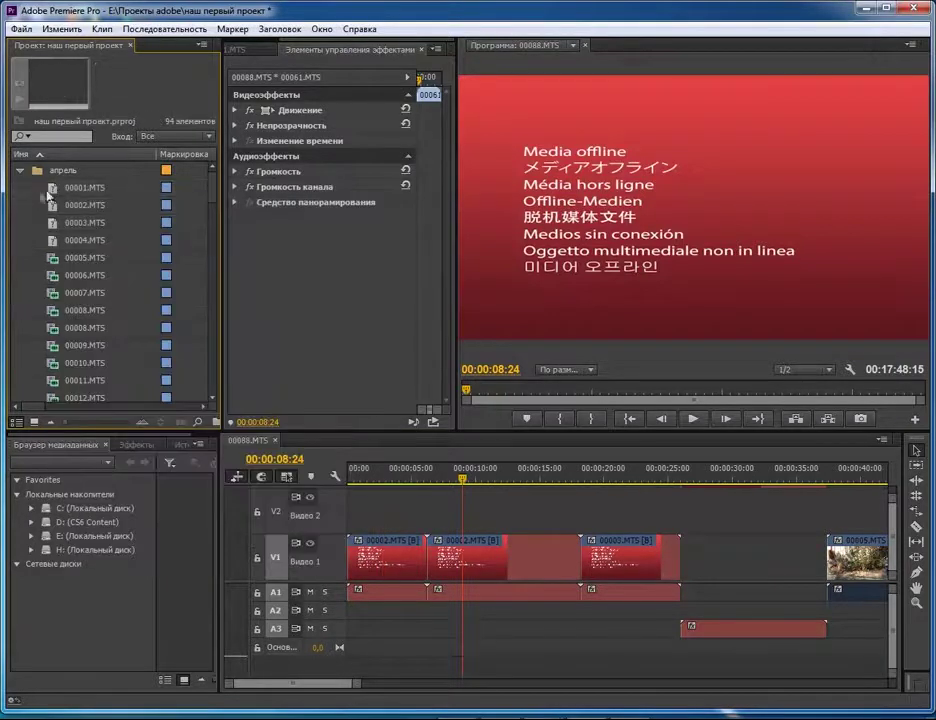
{"action": "right_click", "coordinate": [52, 190]}
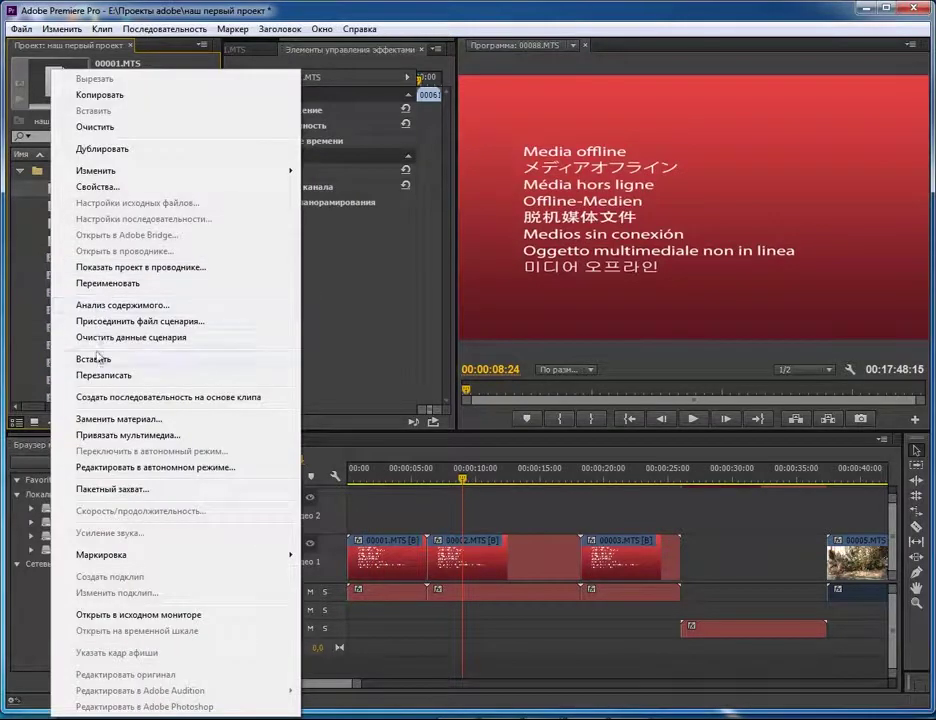
{"action": "left_click", "coordinate": [104, 437]}
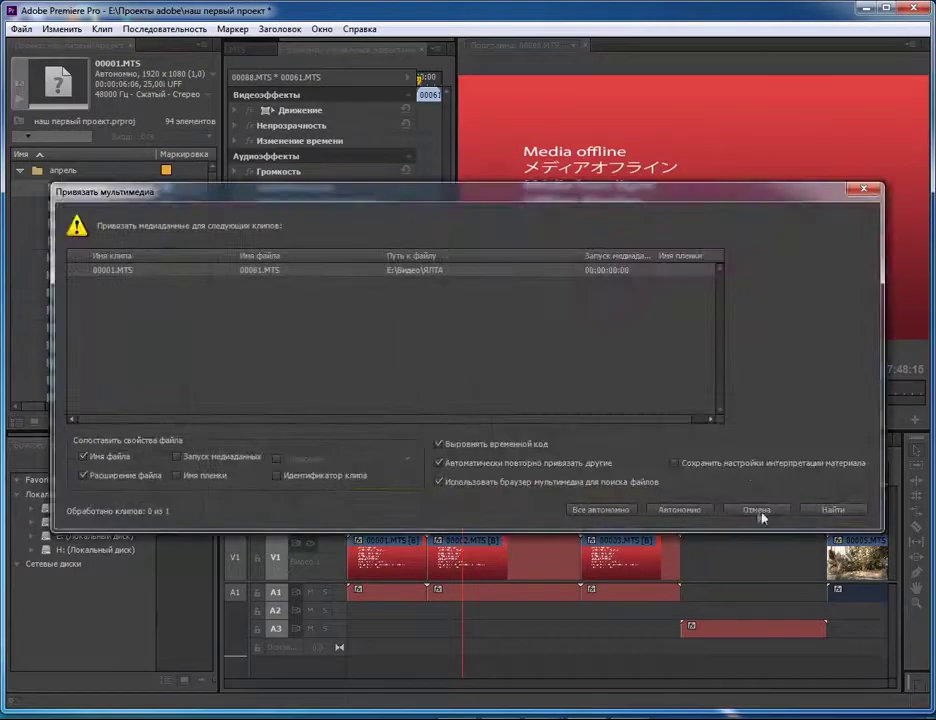
{"action": "left_click", "coordinate": [834, 511]}
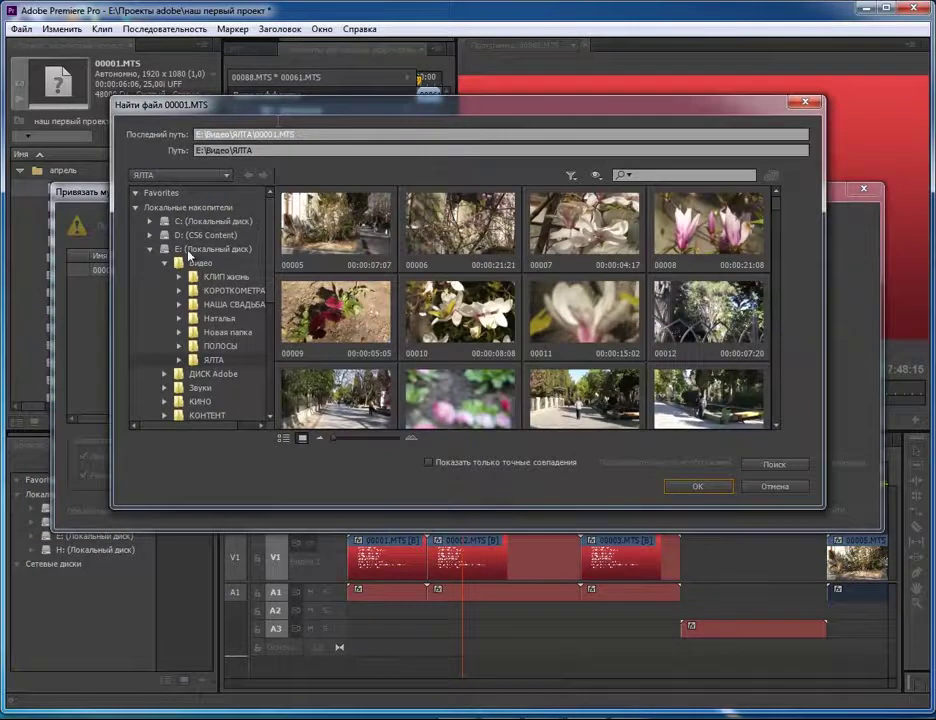
{"action": "left_click", "coordinate": [194, 250]}
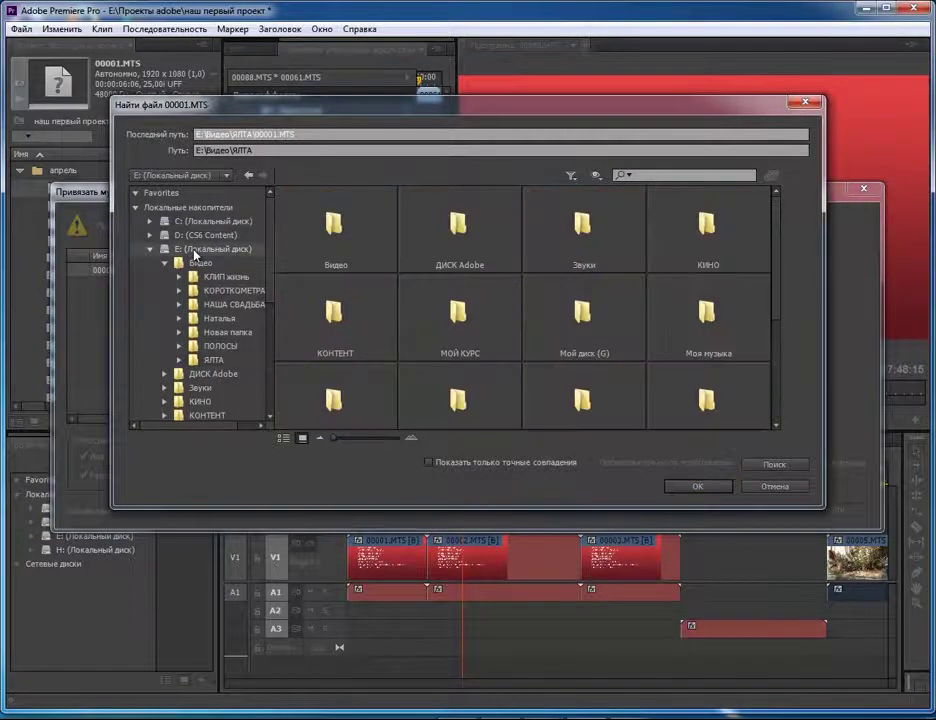
{"action": "left_click_drag", "start_coordinate": [777, 257], "coordinate": [776, 404]}
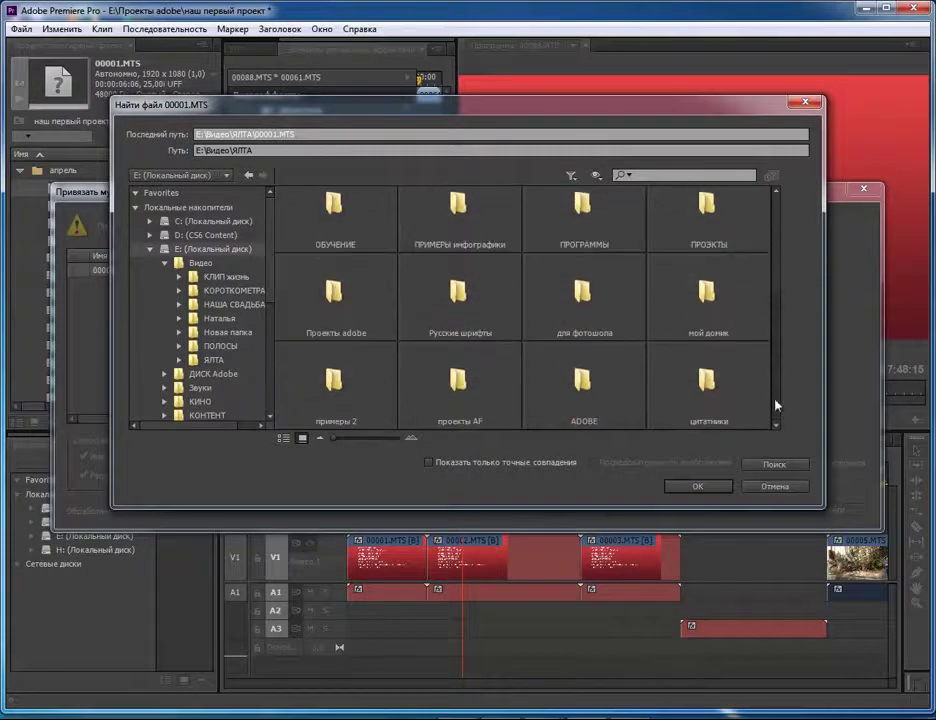
{"action": "double_click", "coordinate": [580, 362]}
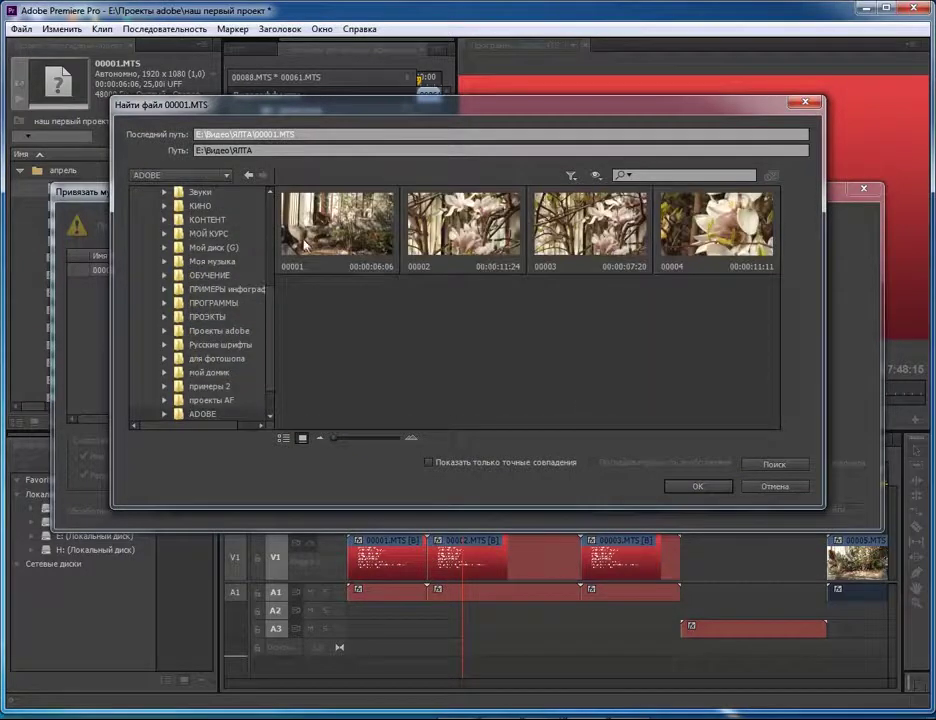
{"action": "left_click", "coordinate": [768, 466]}
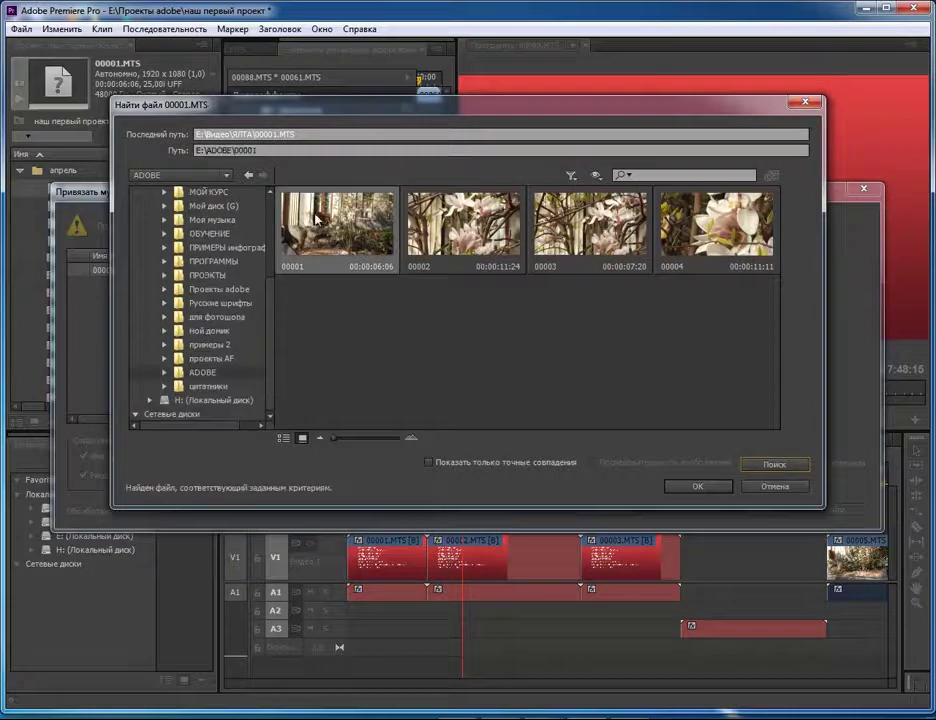
{"action": "left_click", "coordinate": [714, 489]}
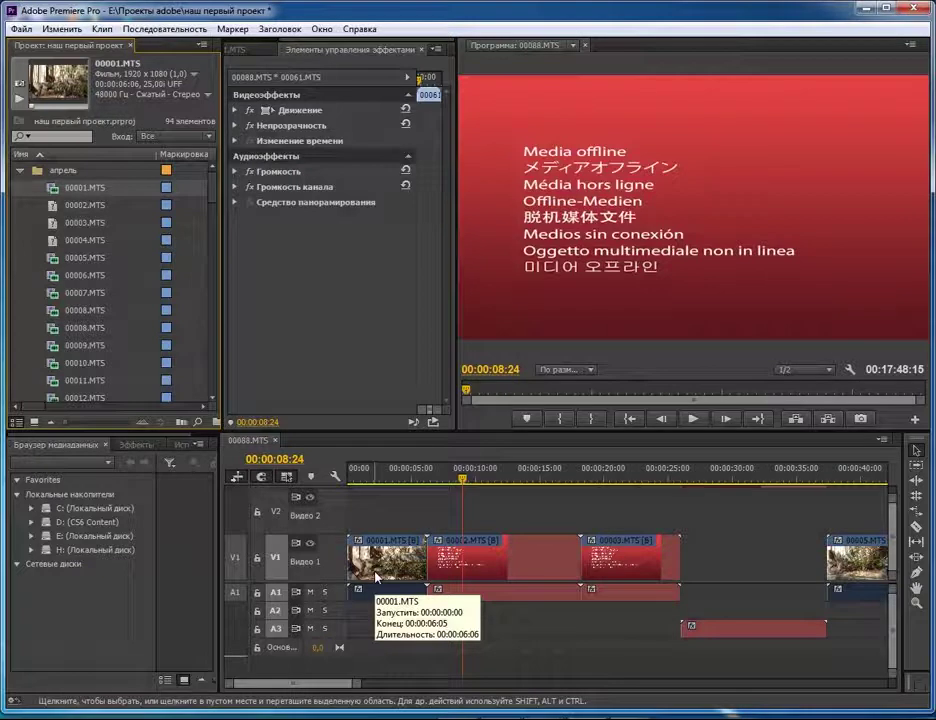
- Examine the remaining offline clips 00002.MTS, 00003.MTS and 00004.MTS in the sequence
{"action": "left_click", "coordinate": [500, 560]}
{"action": "left_click", "coordinate": [627, 560]}
{"action": "left_click", "coordinate": [790, 633]}
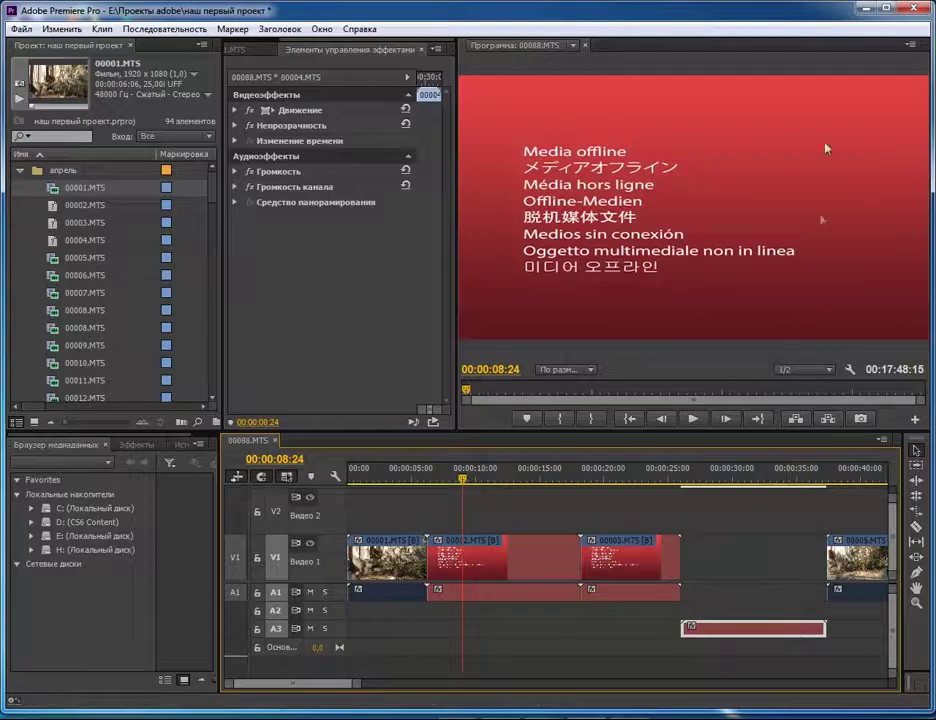
- Close Premiere Pro and save the changes to наш первый проект.prproj
{"action": "left_click", "coordinate": [913, 9]}
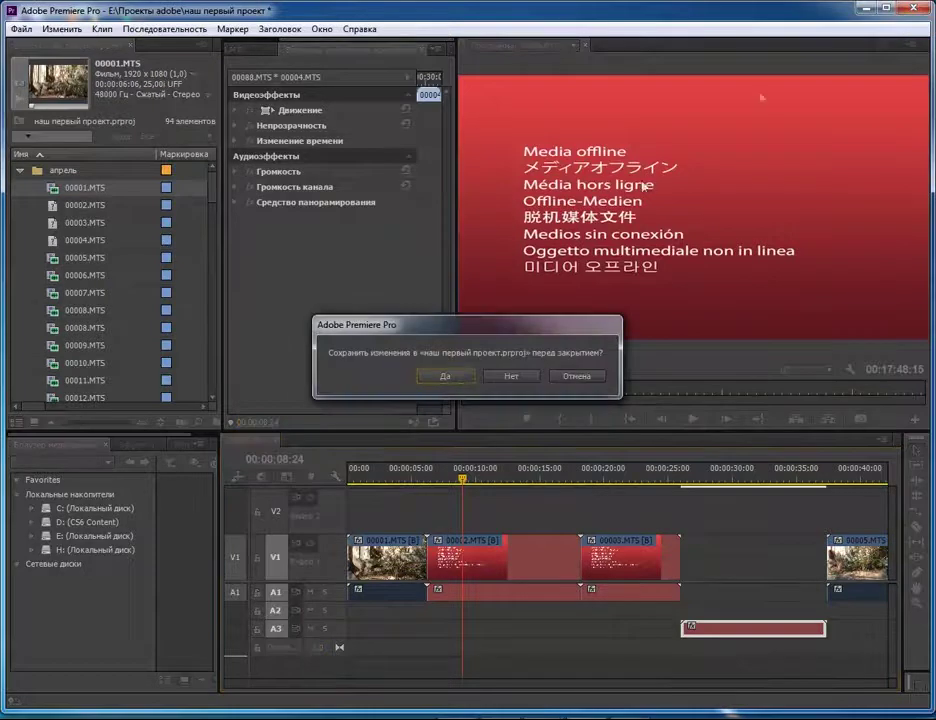
{"action": "left_click", "coordinate": [458, 377]}
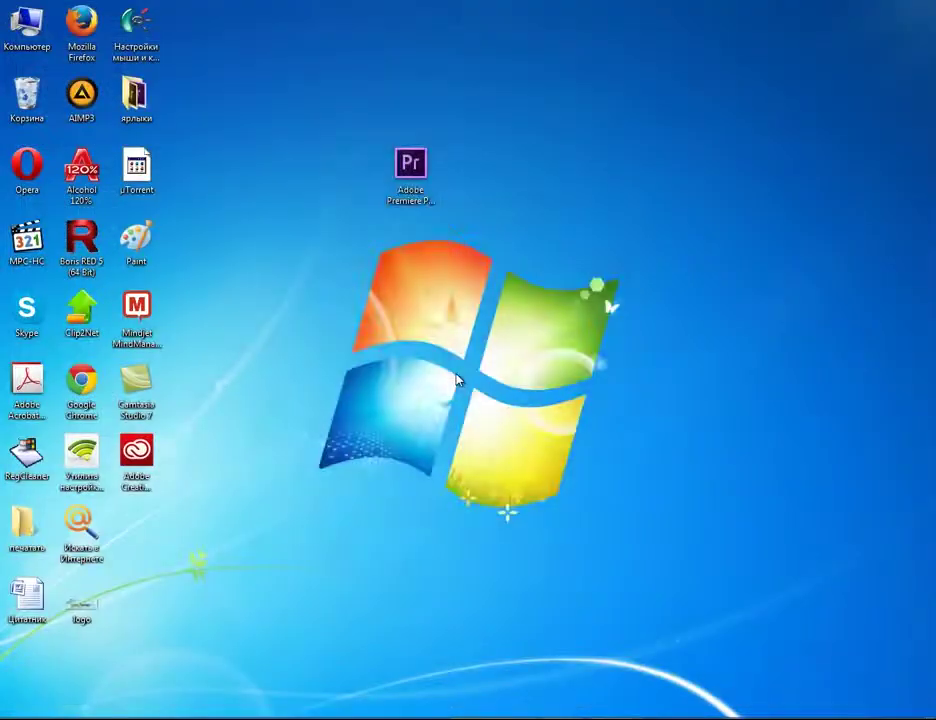
- Restart Premiere Pro, reopen наш первый проект, widen its list of project items and select clip 00001.MTS
{"action": "double_click", "coordinate": [412, 165]}
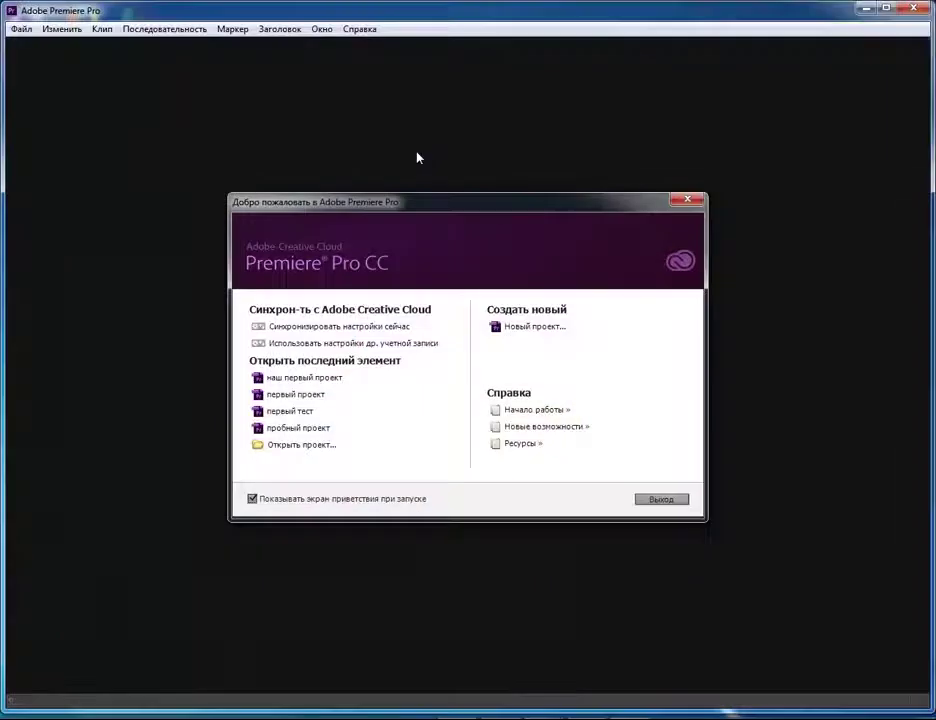
{"action": "left_click", "coordinate": [292, 379]}
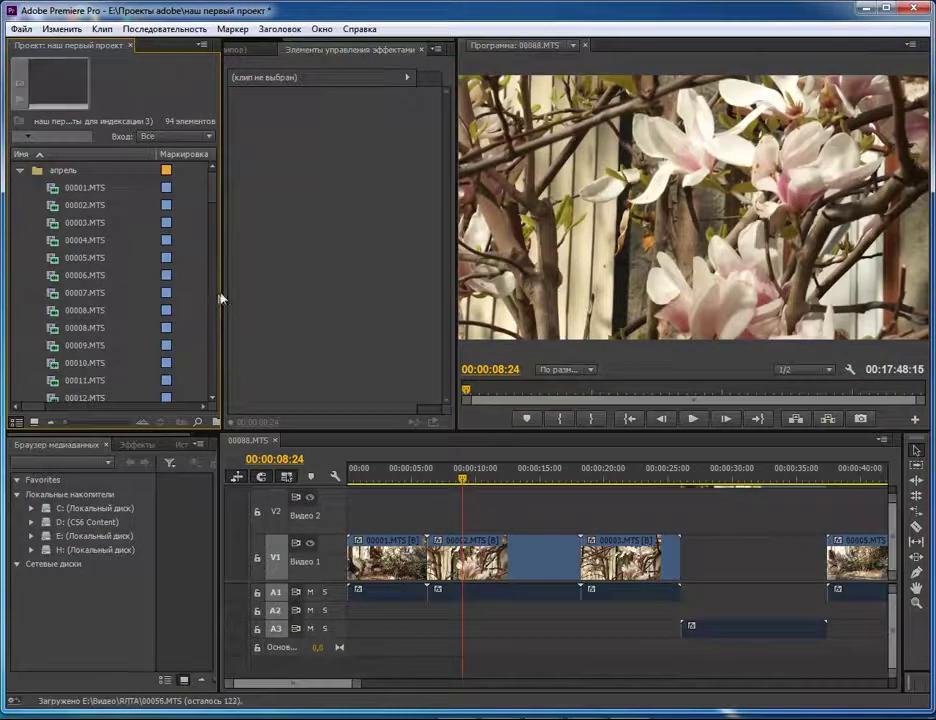
{"action": "left_click_drag", "start_coordinate": [226, 298], "coordinate": [265, 297]}
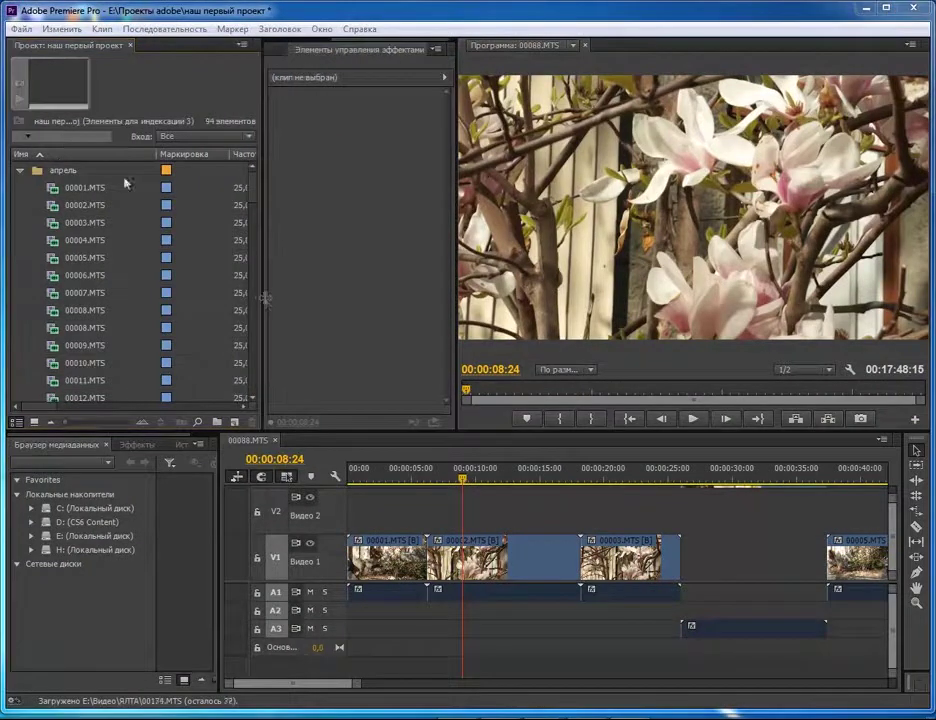
{"action": "left_click", "coordinate": [47, 191]}
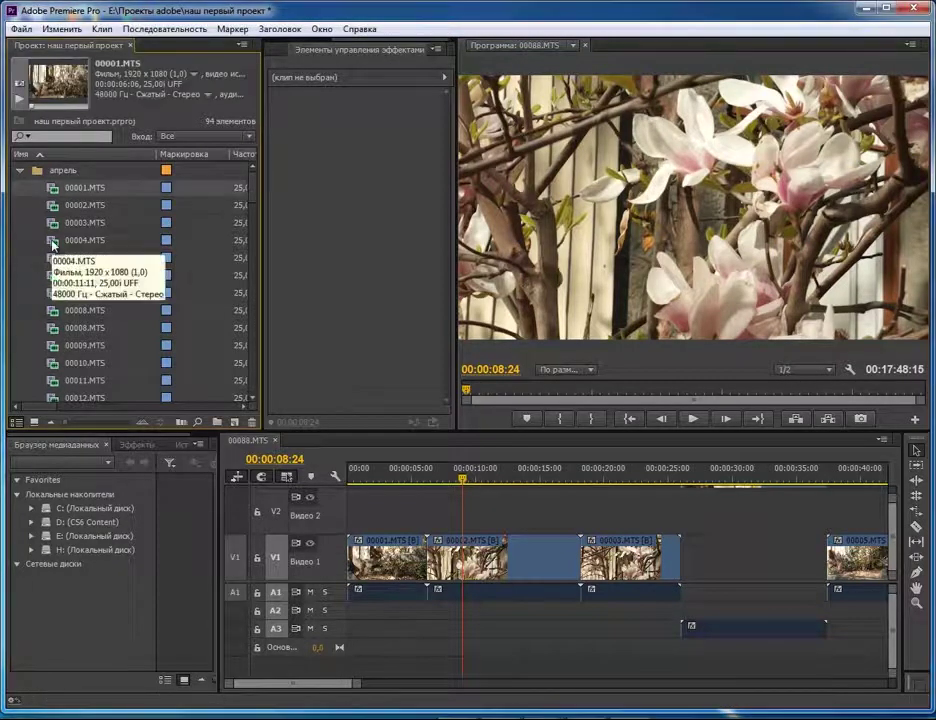
- Close Premiere Pro with the project changes saved and move video files 00001 to 00004 from the ADOBE folder to the ЯЛТА folder
{"action": "key", "text": "ctrl+shift+w"}
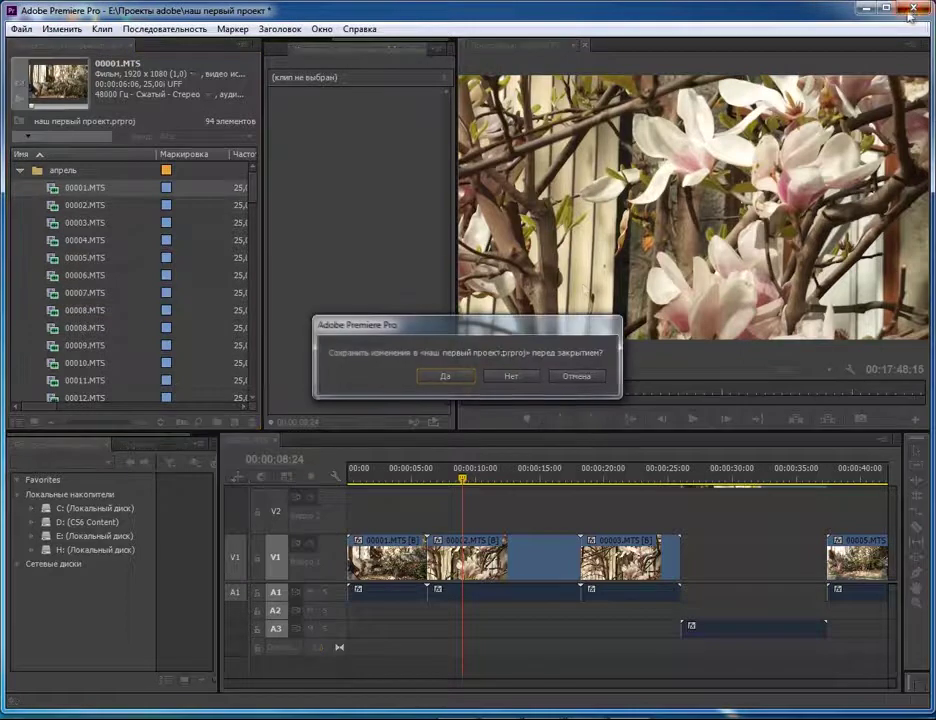
{"action": "left_click", "coordinate": [447, 384]}
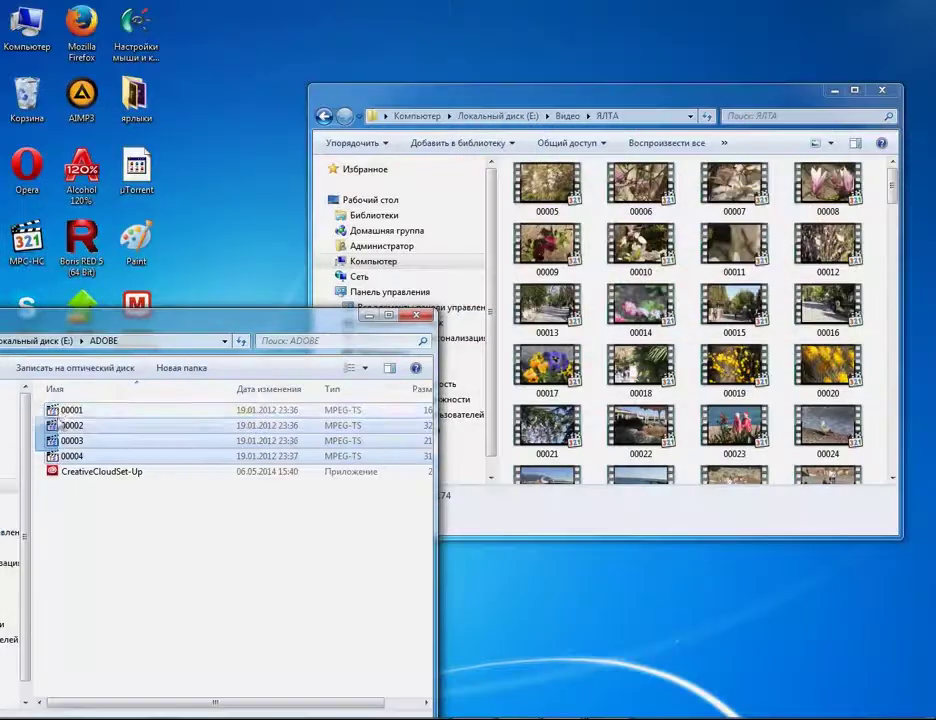
{"action": "left_click_drag", "start_coordinate": [55, 412], "coordinate": [560, 300]}
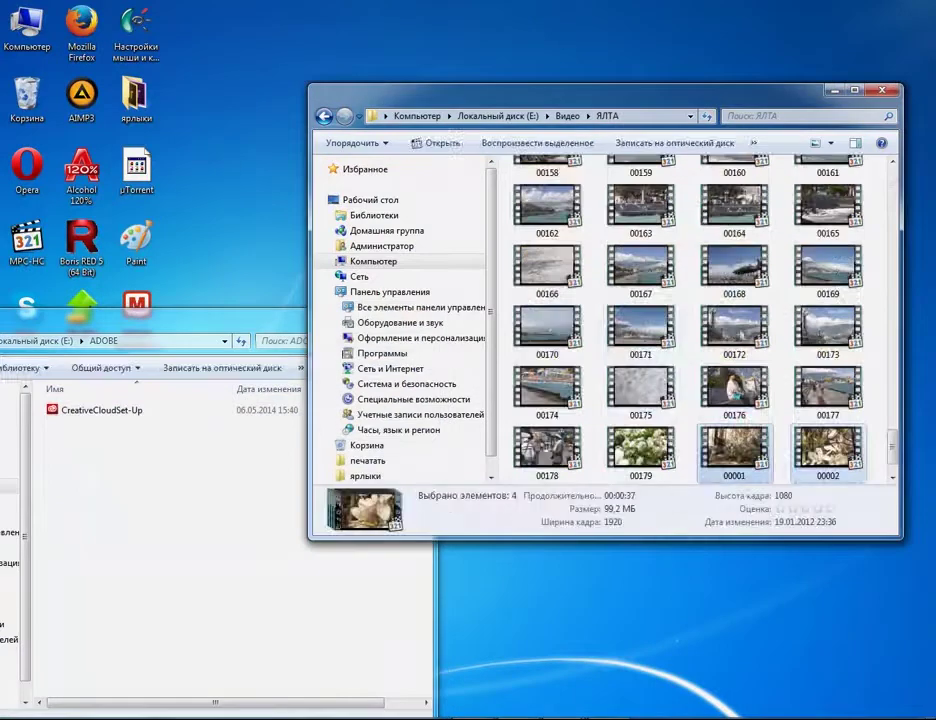
{"action": "left_click", "coordinate": [884, 255]}
{"action": "left_click", "coordinate": [872, 445]}
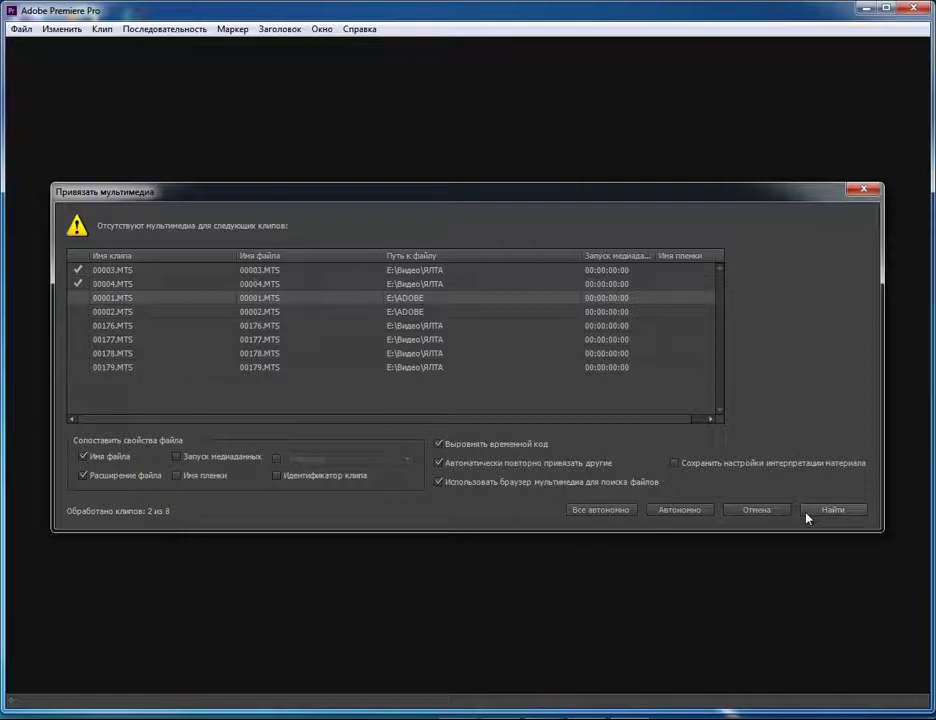
- Relink the missing clips 00177.MTS and 00001.MTS to the files found by searching the ДИСК Adobe folder on drive E
{"action": "left_click", "coordinate": [810, 516]}
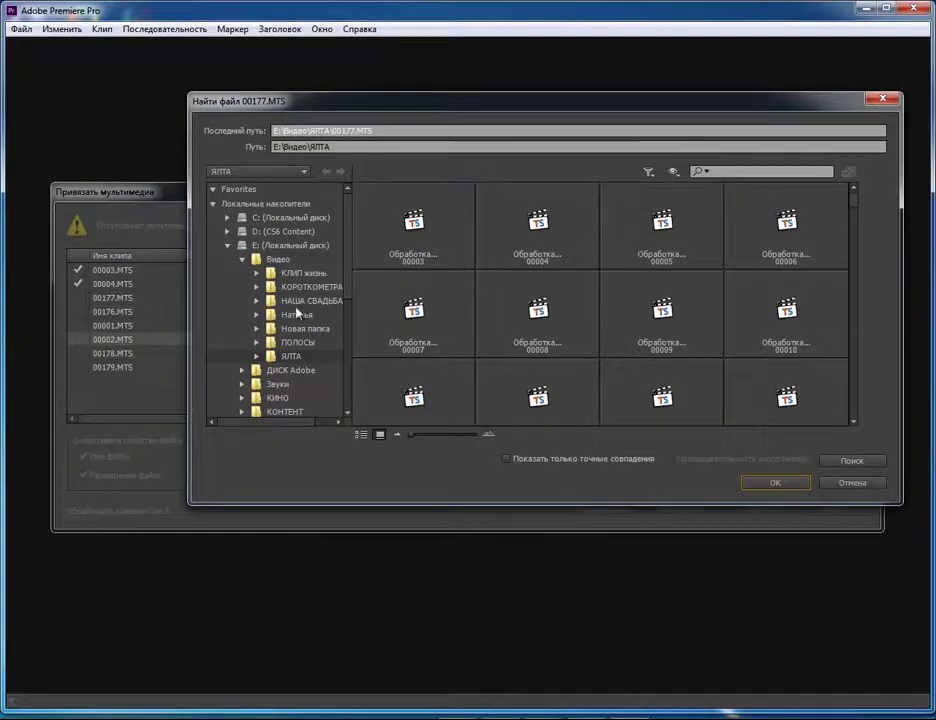
{"action": "left_click", "coordinate": [242, 259]}
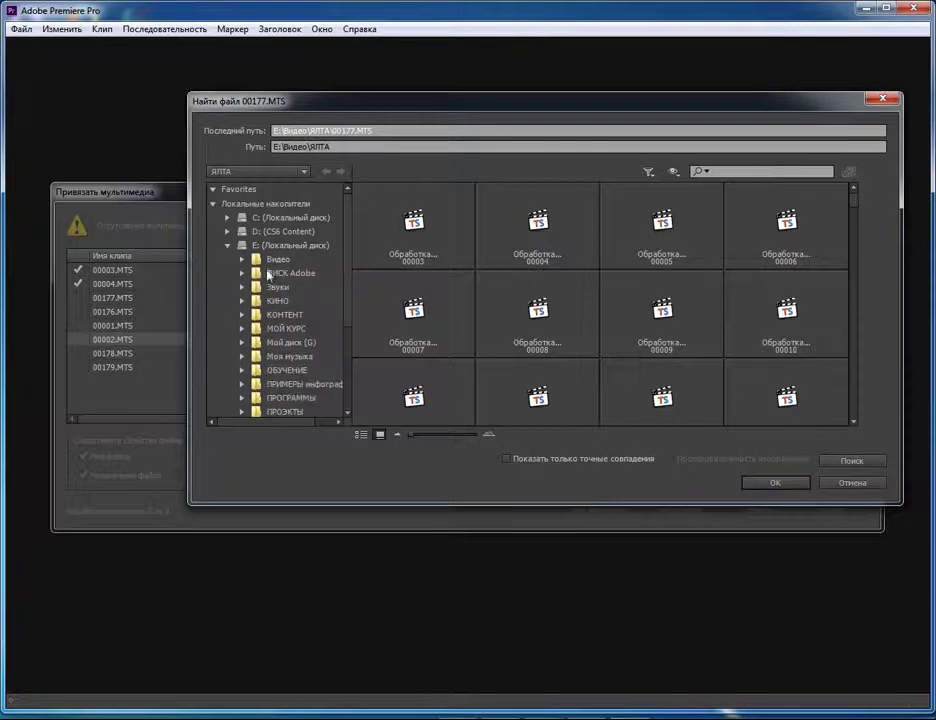
{"action": "left_click", "coordinate": [272, 273]}
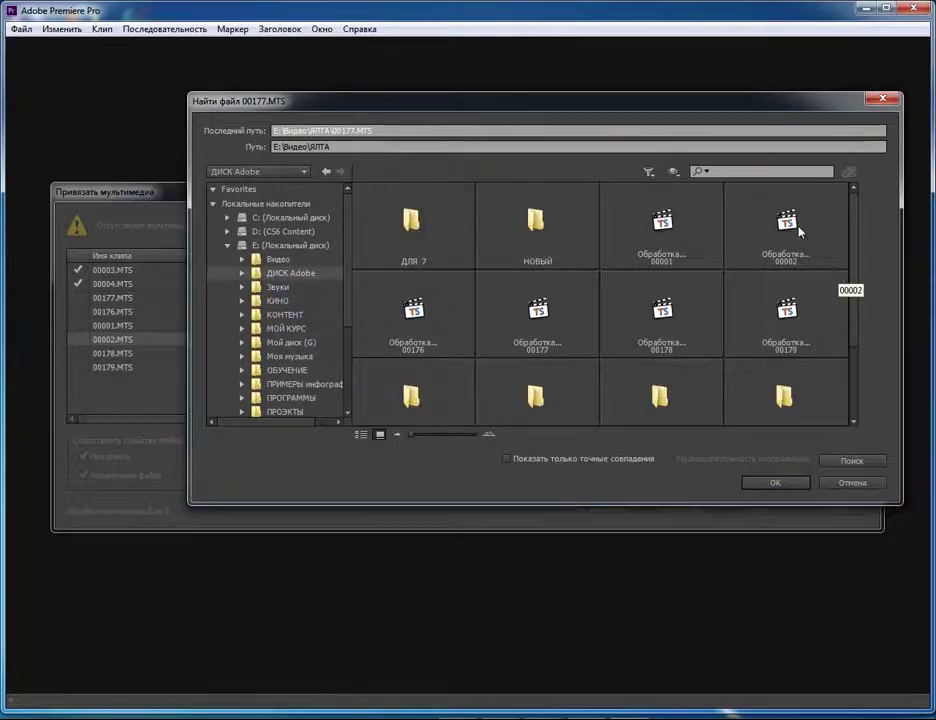
{"action": "left_click", "coordinate": [852, 461]}
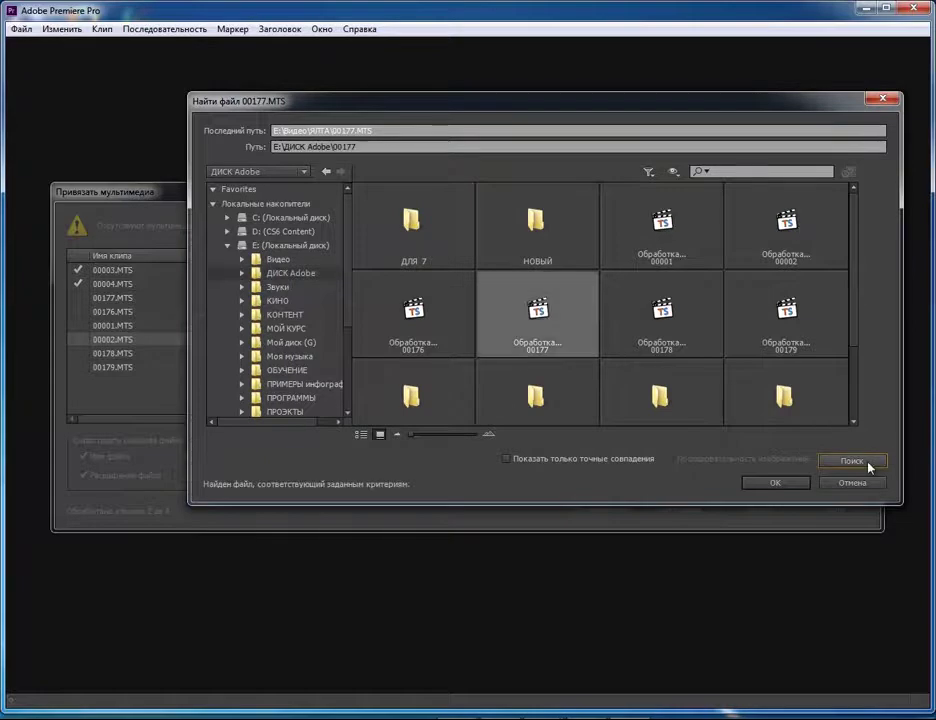
{"action": "key", "text": "Return"}
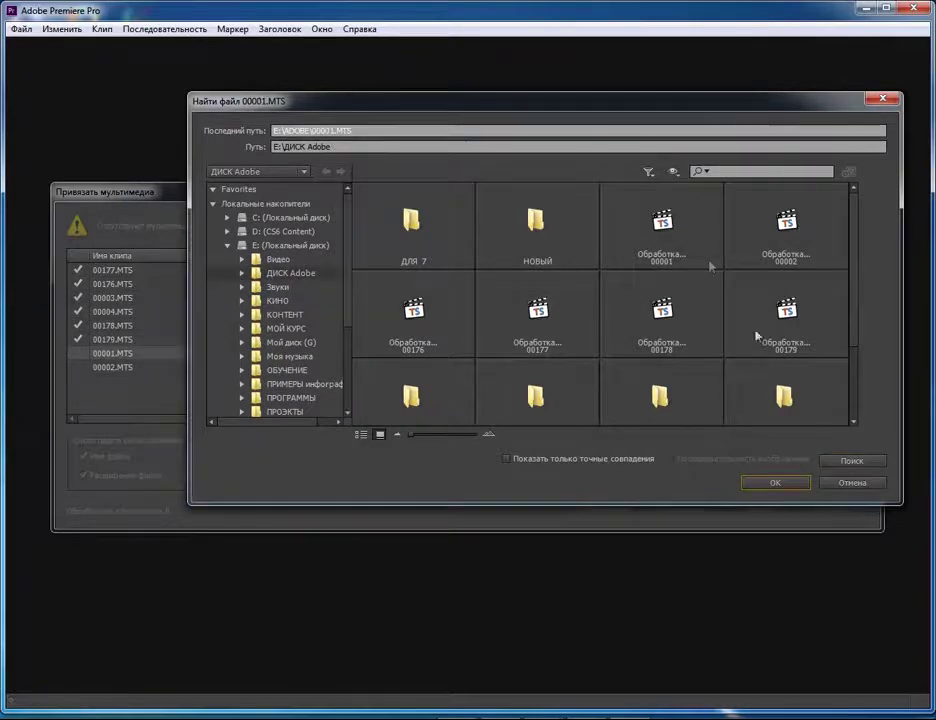
{"action": "left_click", "coordinate": [858, 465]}
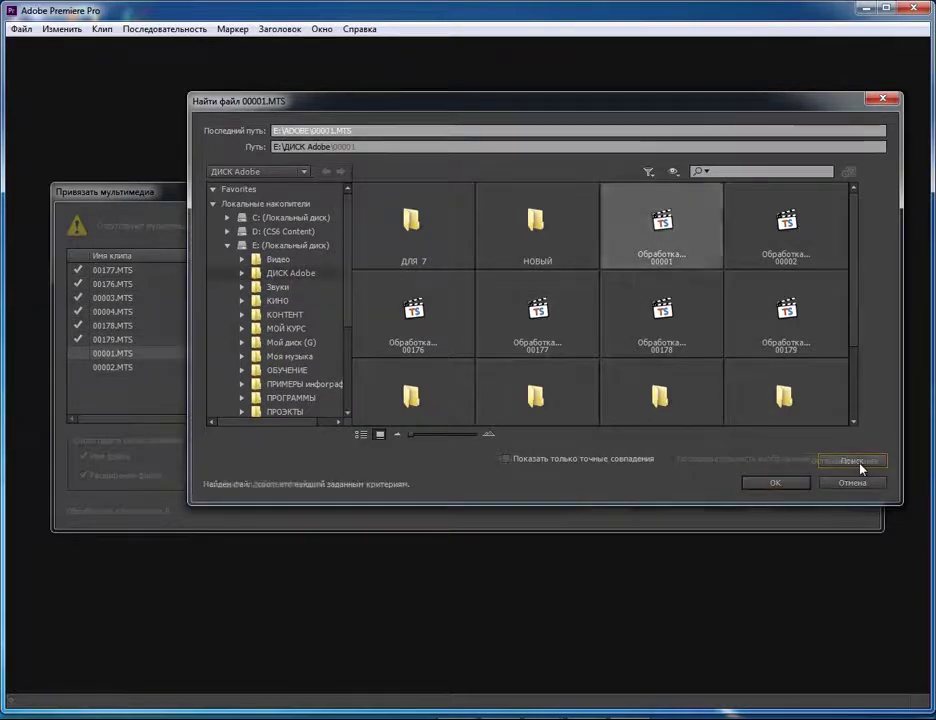
{"action": "left_click", "coordinate": [775, 483]}
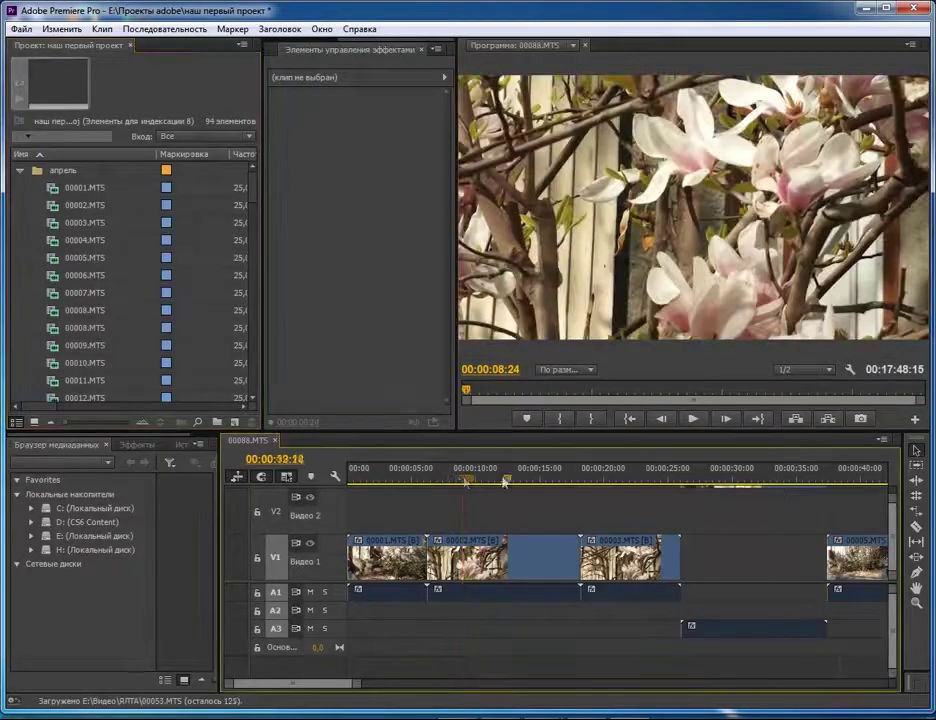
- Check the relinked footage at 00:00:35:07, across the full length of the sequence and in the project's clip list
{"action": "left_click", "coordinate": [711, 495]}
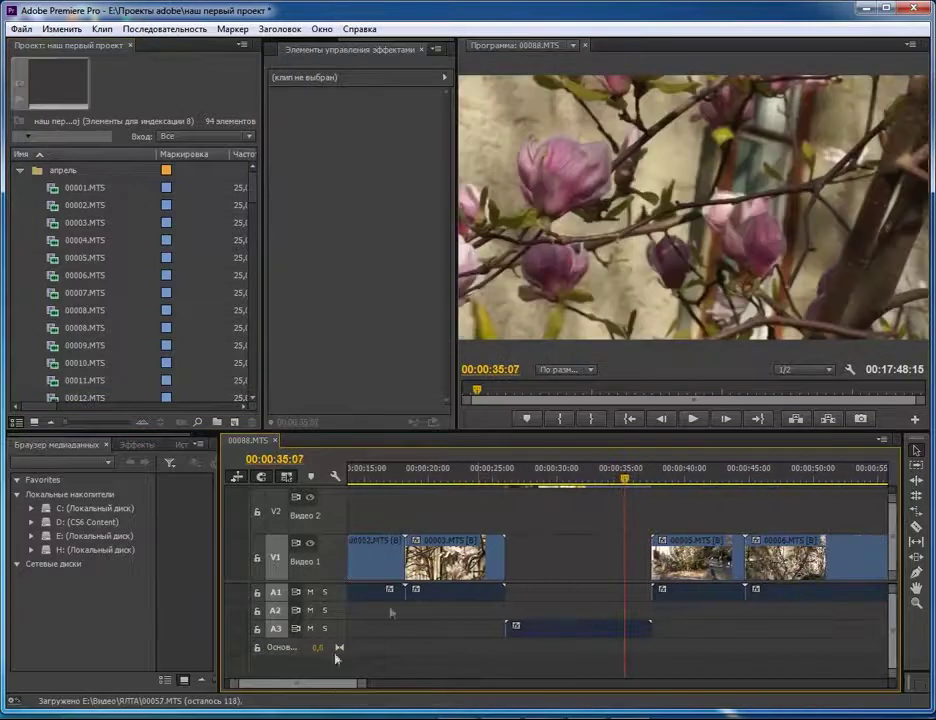
{"action": "left_click_drag", "start_coordinate": [376, 695], "coordinate": [822, 685]}
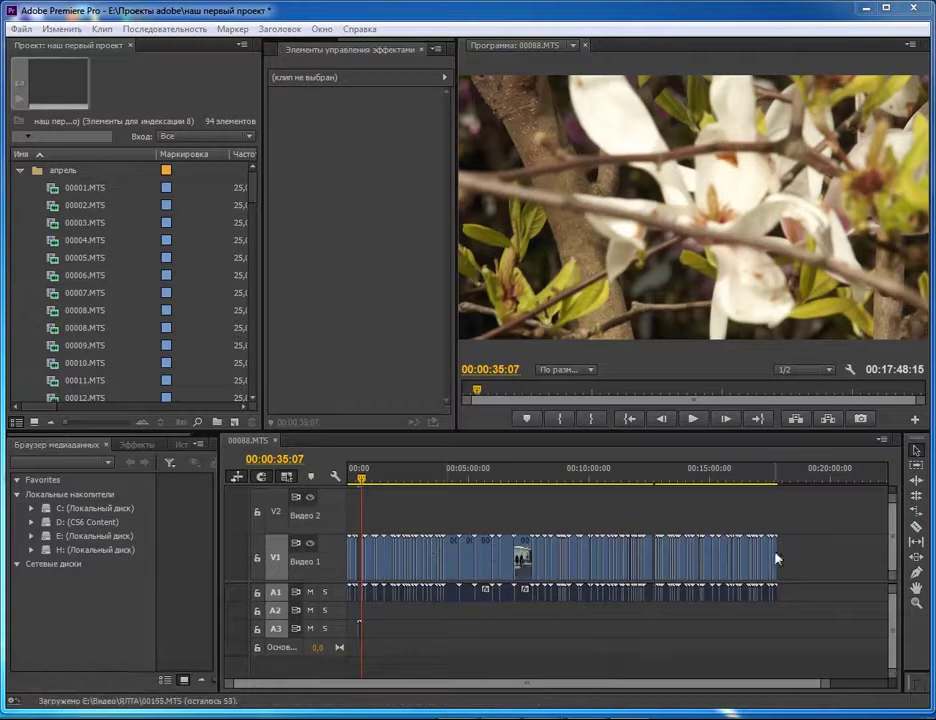
{"action": "mouse_move", "coordinate": [255, 194]}
{"action": "left_mouse_down"}
{"action": "mouse_move", "coordinate": [255, 387]}
{"action": "mouse_move", "coordinate": [256, 194]}
{"action": "left_mouse_up"}
- Delete clip 00001.MTS from the project together with its sequence references, and inspect the start of the sequence on Video 1
{"action": "left_click", "coordinate": [69, 189]}
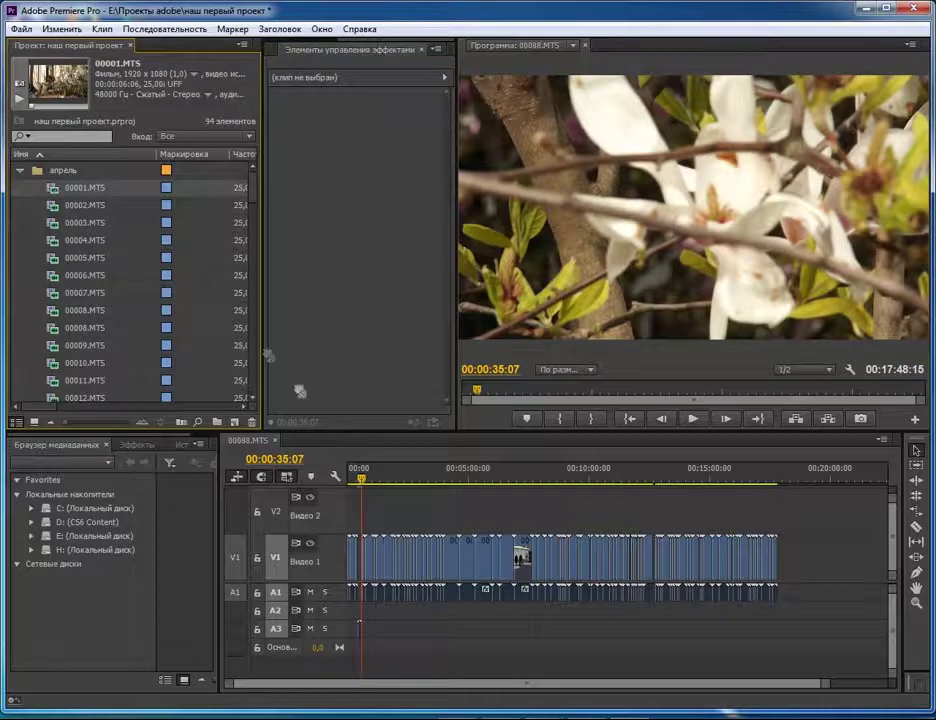
{"action": "left_click", "coordinate": [251, 423]}
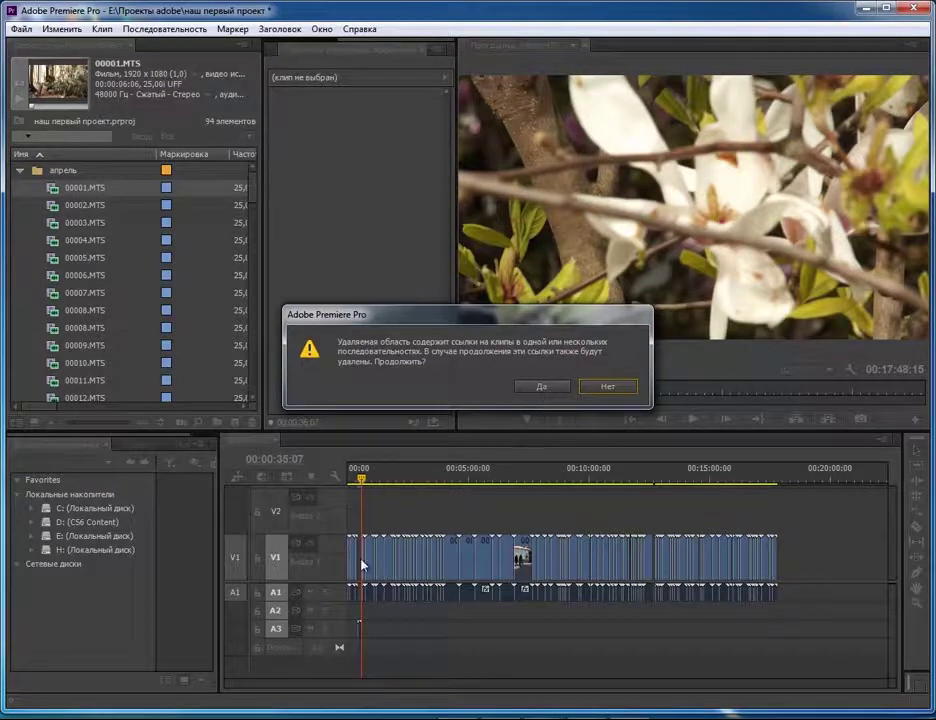
{"action": "left_click", "coordinate": [547, 394]}
{"action": "left_click_drag", "start_coordinate": [825, 687], "coordinate": [668, 681]}
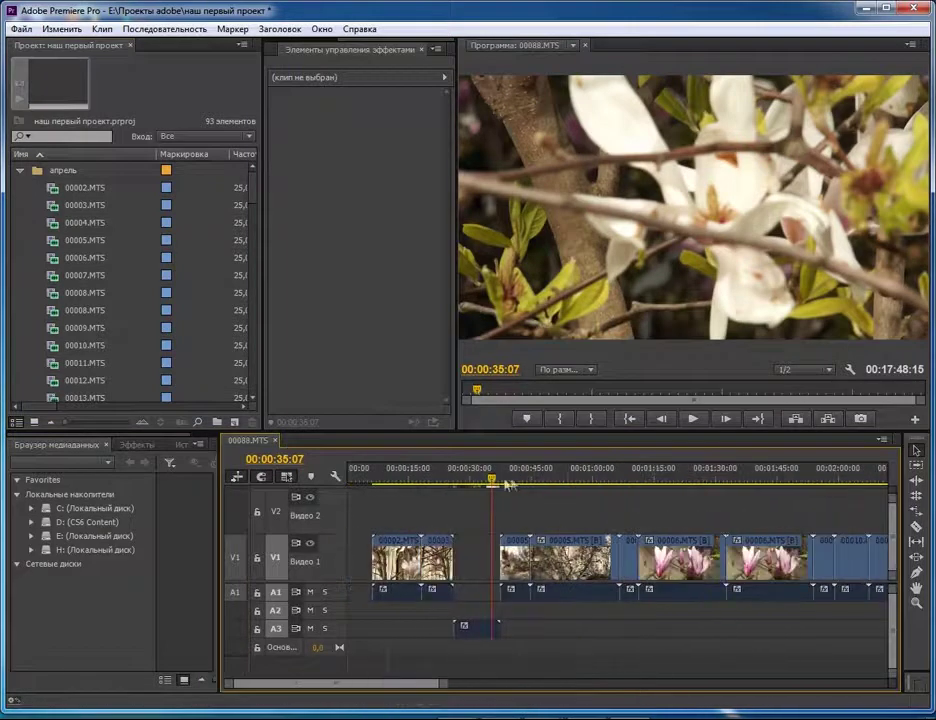
{"action": "key", "text": "Home"}
{"action": "left_click", "coordinate": [359, 557]}
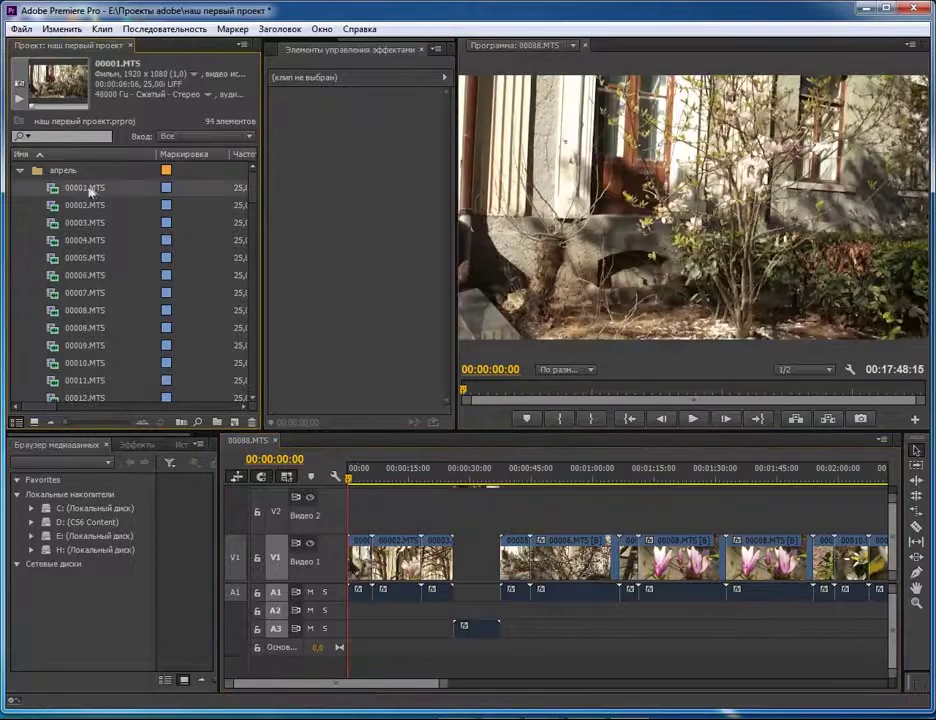
- Select clip 00001.MTS in the project and the empty gap between clips 00003.MTS and 00005.MTS on Video 1
{"action": "left_click", "coordinate": [85, 187]}
{"action": "key", "text": "Return"}
{"action": "left_click", "coordinate": [473, 572]}
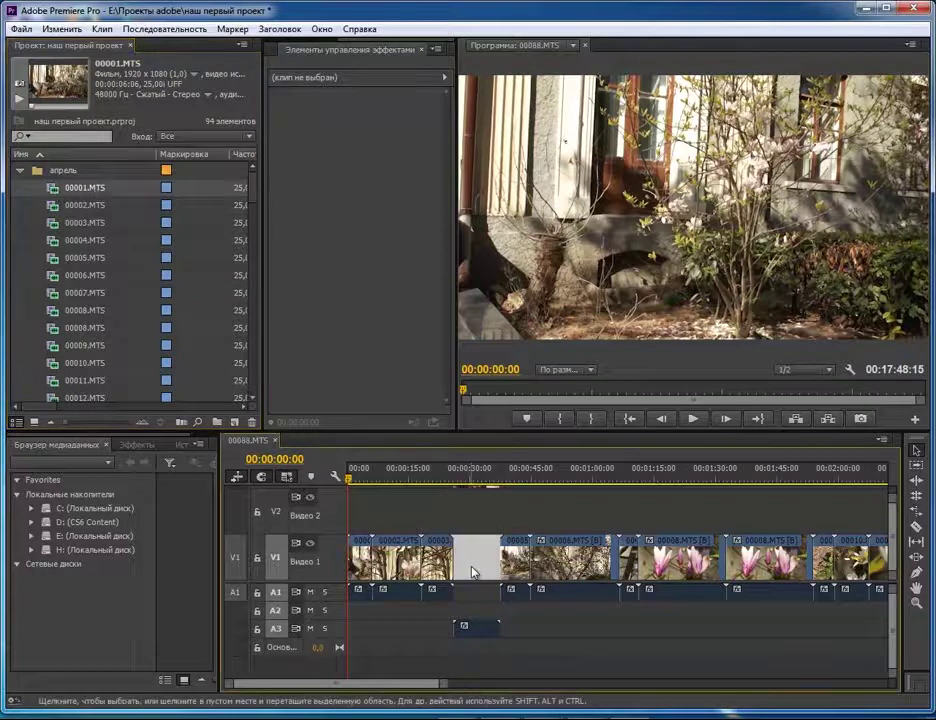